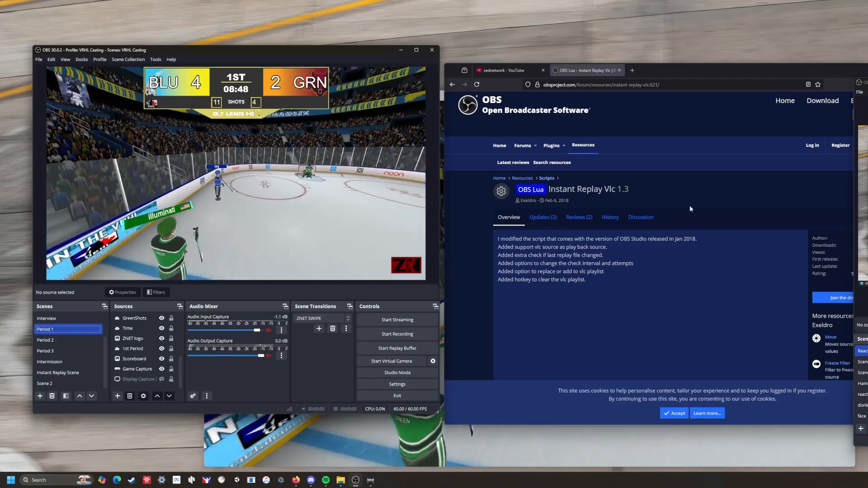
Download the Instant Replay Vlc 1.3 Lua script from its OBS forum resource page
left_click(655, 66)
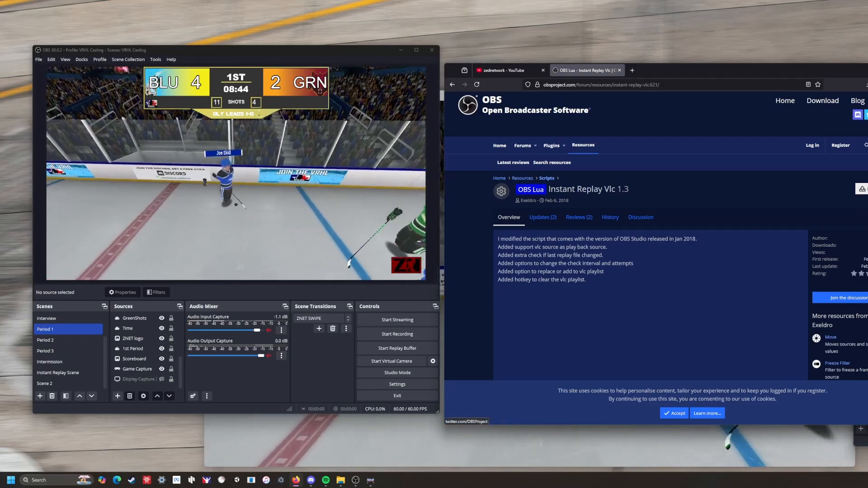
left_click(862, 189)
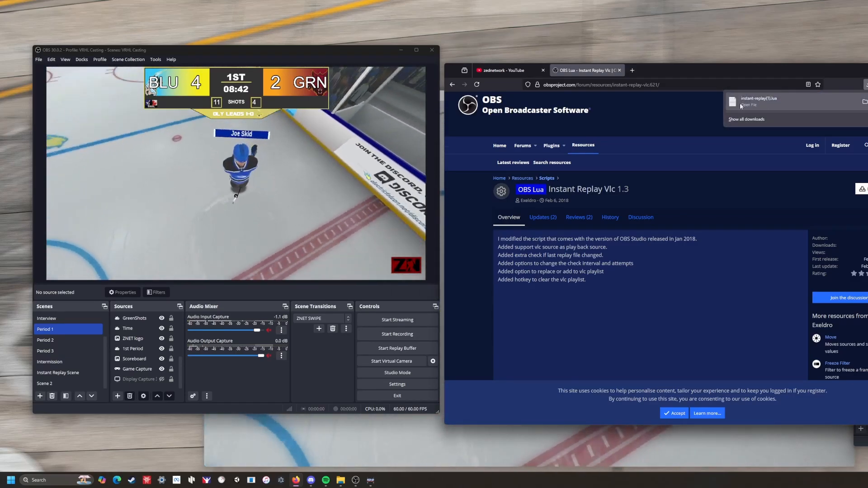
left_click(682, 109)
Switch to OBS and review the loaded instant-replay.lua script's media source, interval and attempts settings, then close the Scripts window
left_click(218, 50)
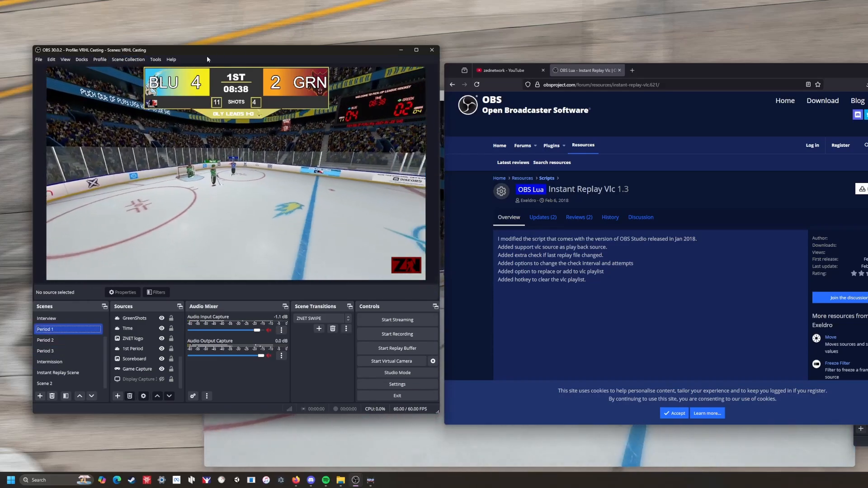
left_click(155, 59)
left_click(159, 112)
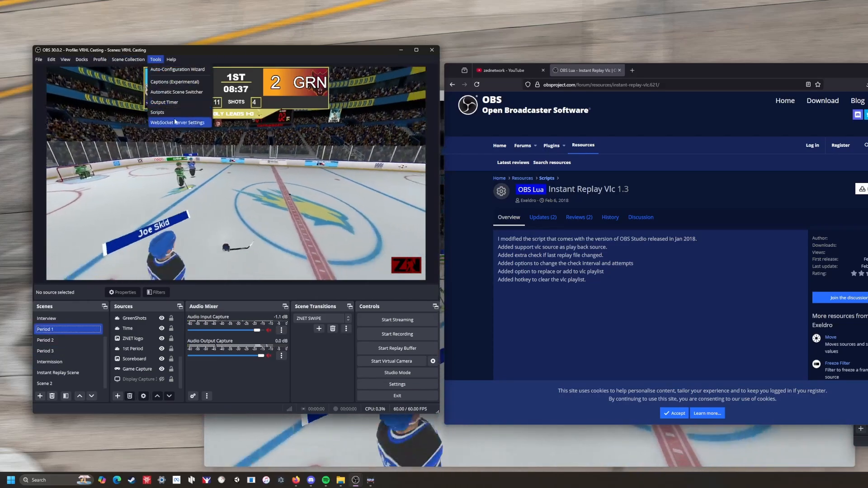
left_click_drag(609, 145, 514, 137)
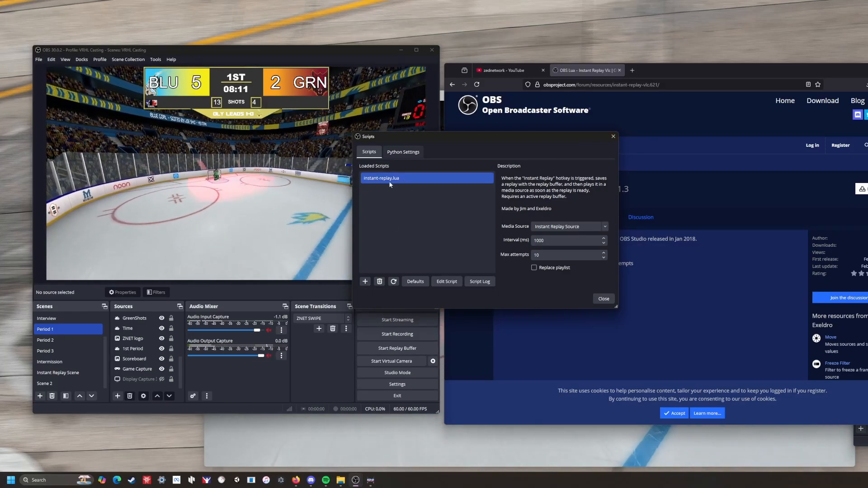
left_click(613, 137)
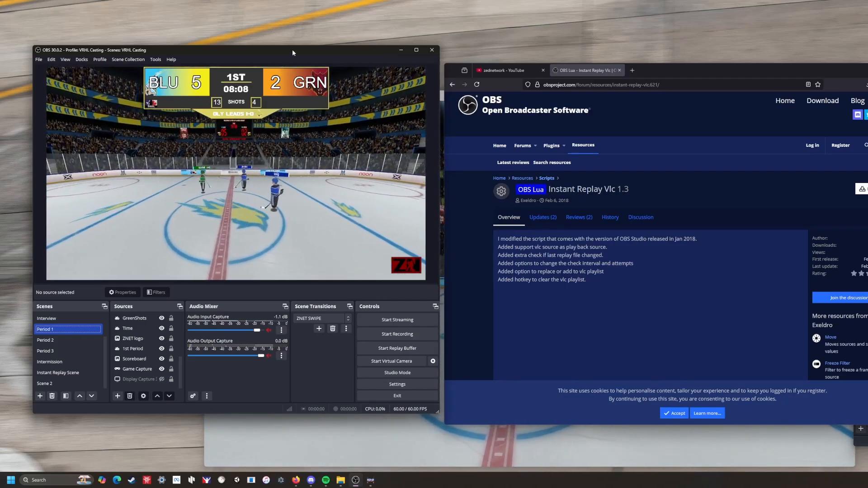
Examine the hotkeys assigned to Instant Replay and to switching to the Instant Replay Scene in the OBS settings
left_click(39, 59)
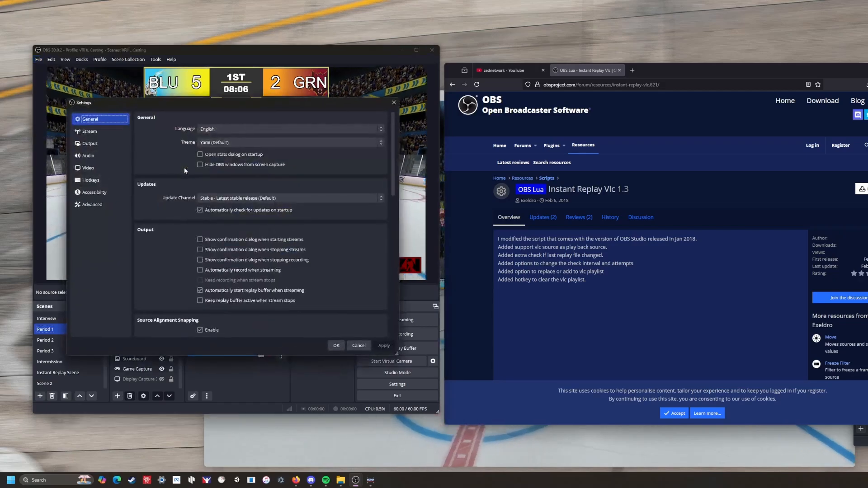
left_click(99, 181)
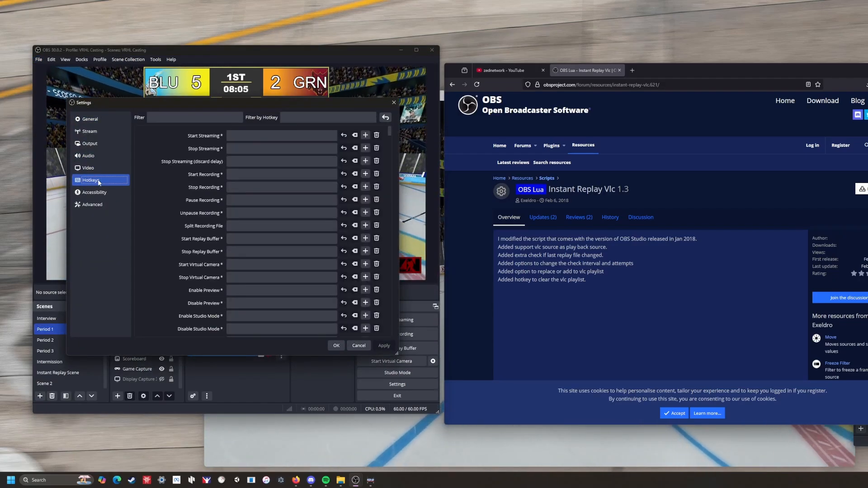
scroll(180, 217, "down", 10)
scroll(175, 222, "up", 5)
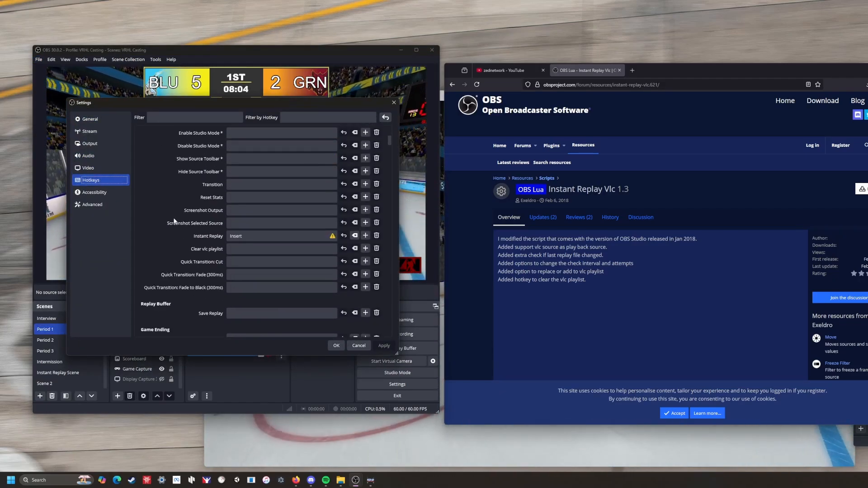
scroll(173, 222, "down", 3)
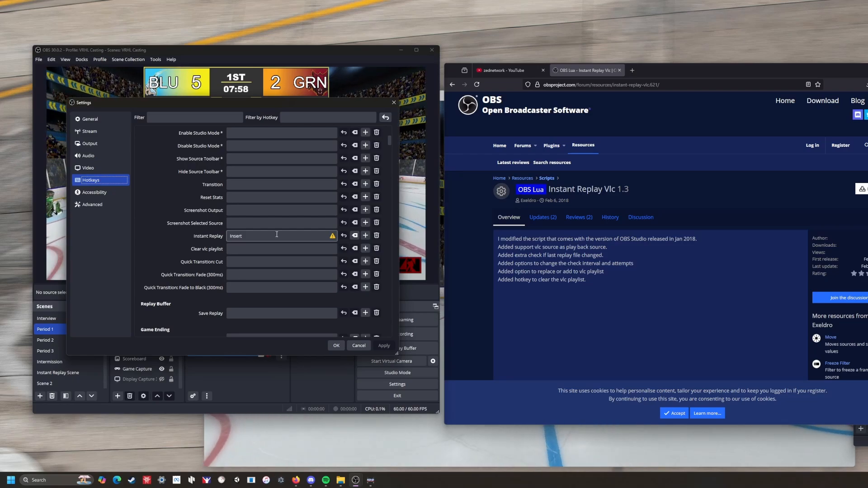
scroll(195, 240, "down", 4)
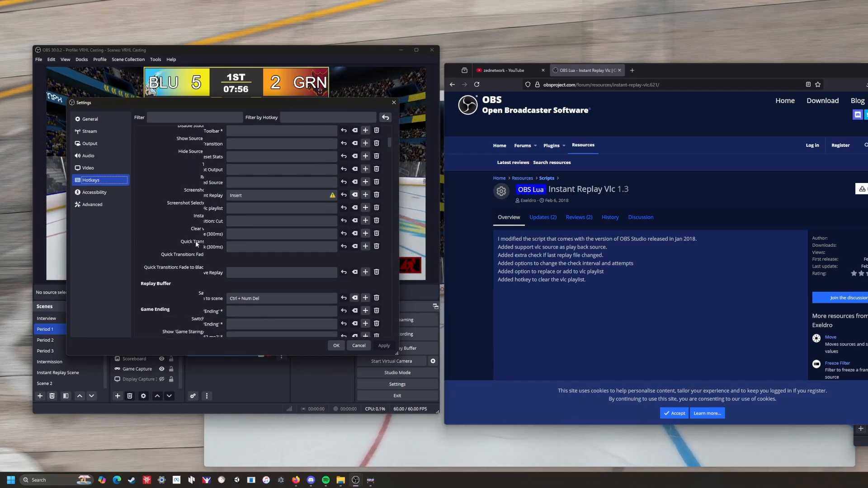
scroll(192, 248, "down", 10)
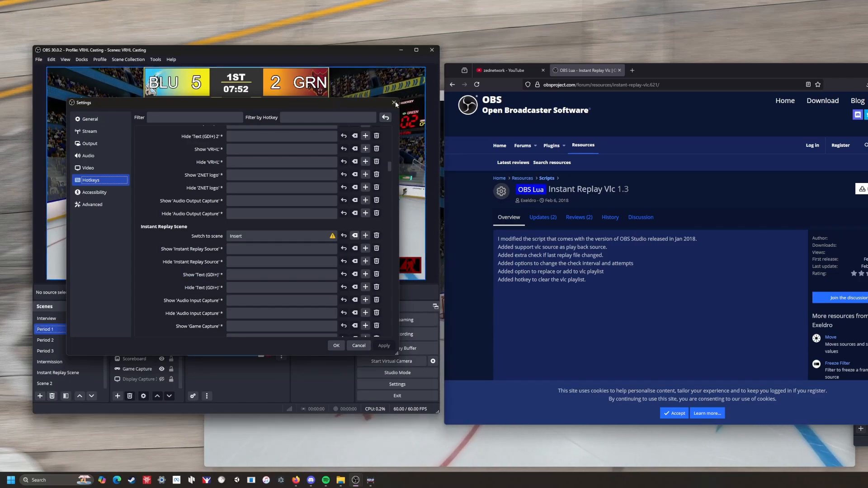
left_click(336, 346)
left_click(39, 396)
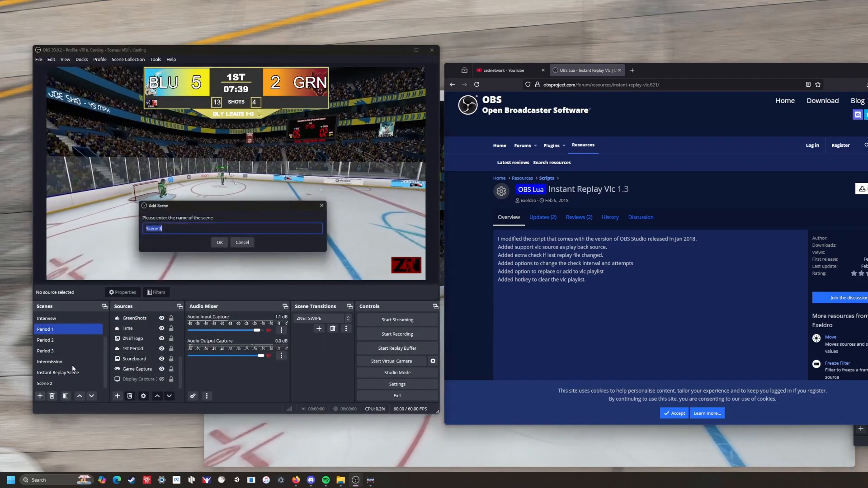
type("Instant Replay")
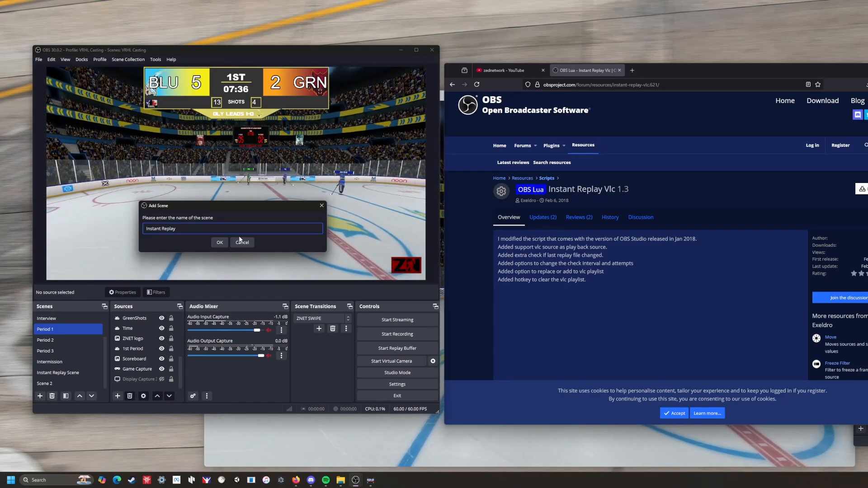
left_click(241, 242)
Try adding a new media source to the existing Instant Replay Scene and delete it again
left_click(76, 371)
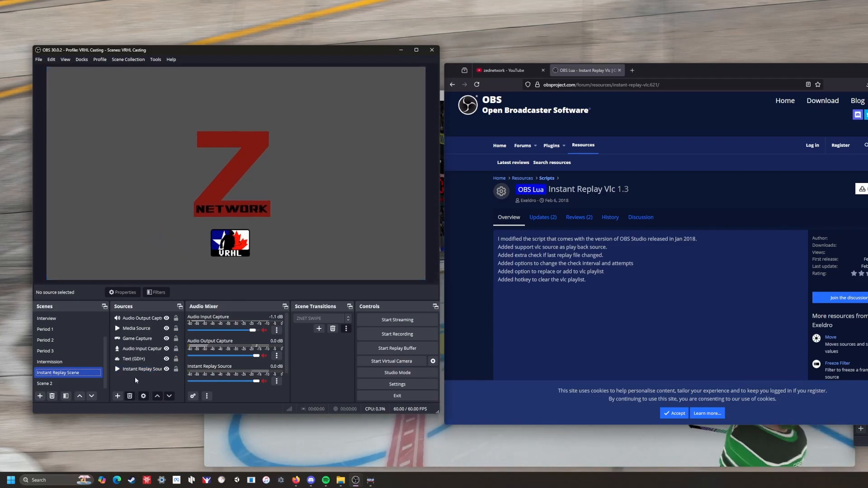
left_click(117, 396)
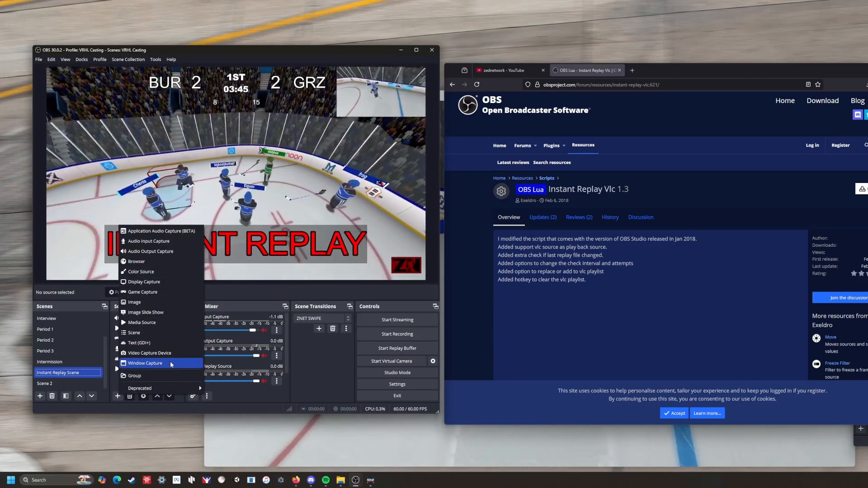
left_click(143, 323)
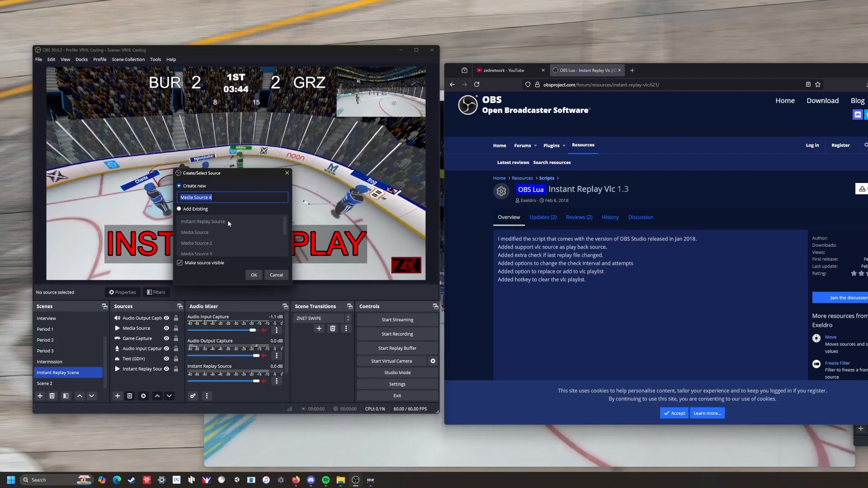
left_click(252, 276)
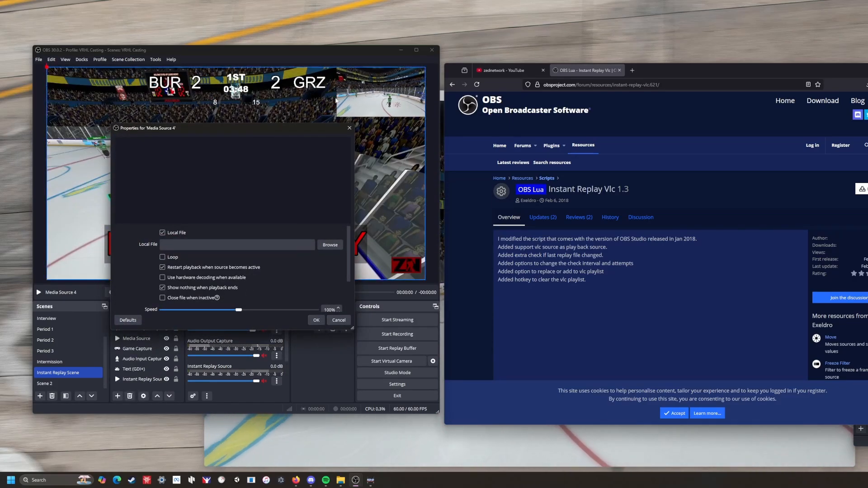
left_click(349, 129)
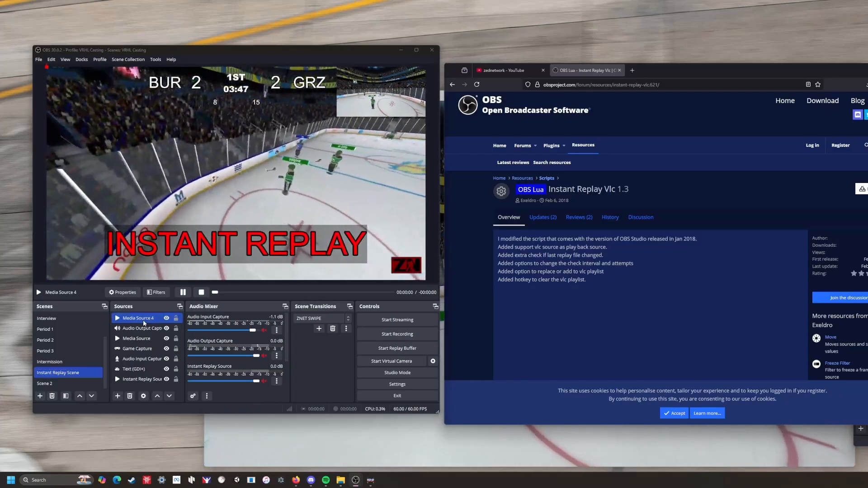
key("Delete")
left_click(270, 240)
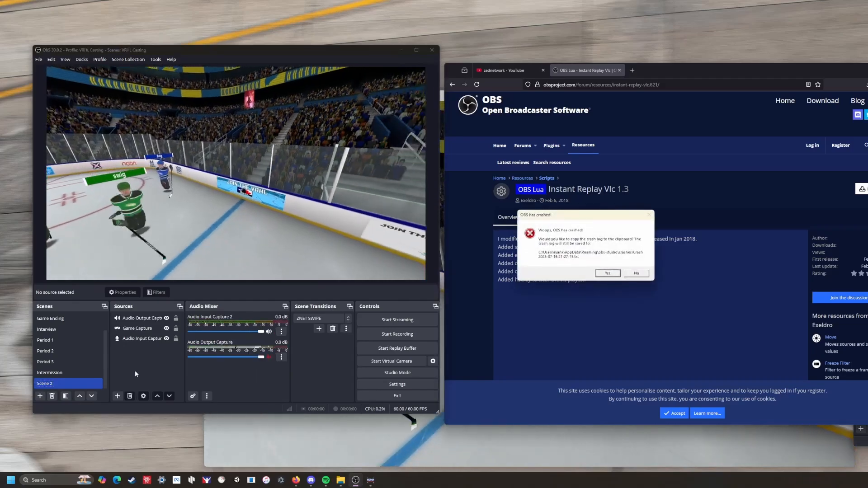
Copy the OBS crash log to the clipboard and relaunch OBS Studio (64bit)
left_click(607, 273)
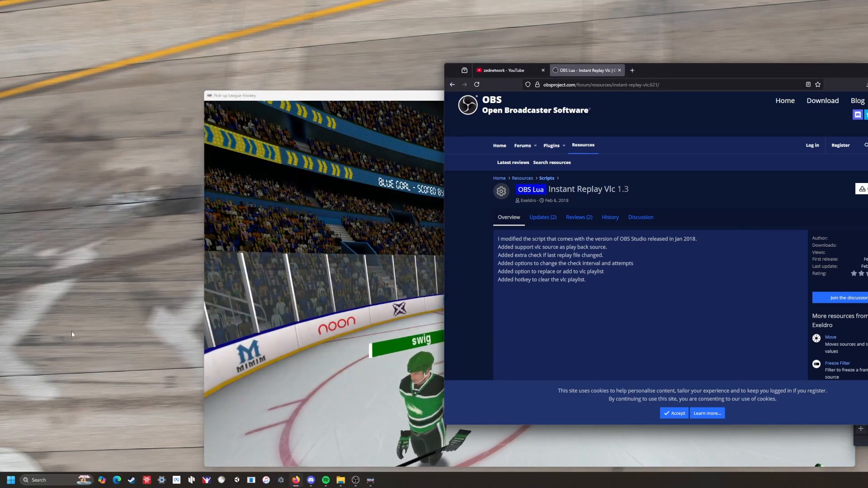
right_click(355, 481)
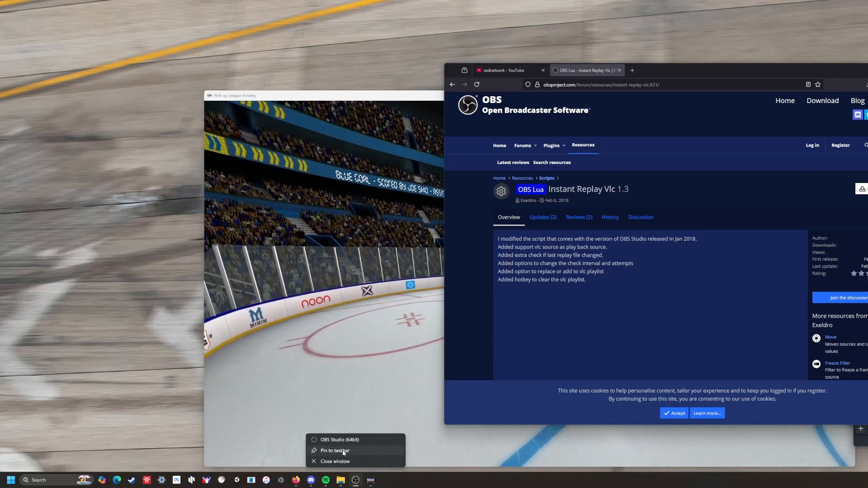
left_click(341, 439)
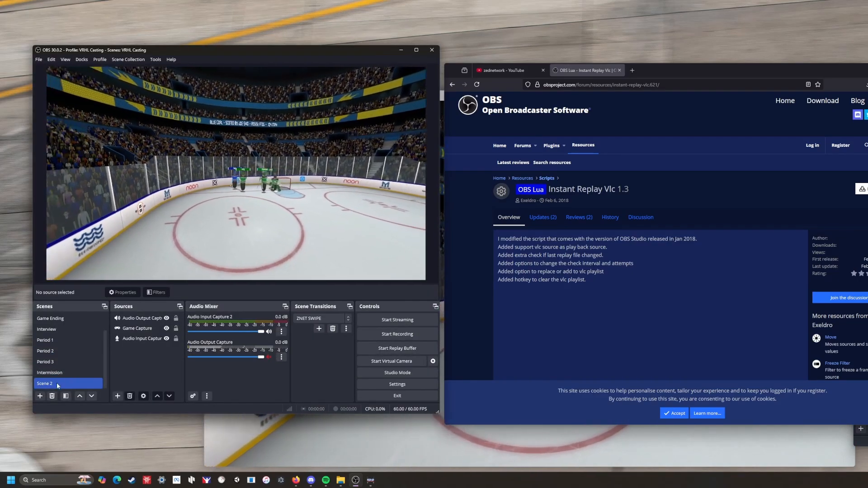
left_click(144, 92)
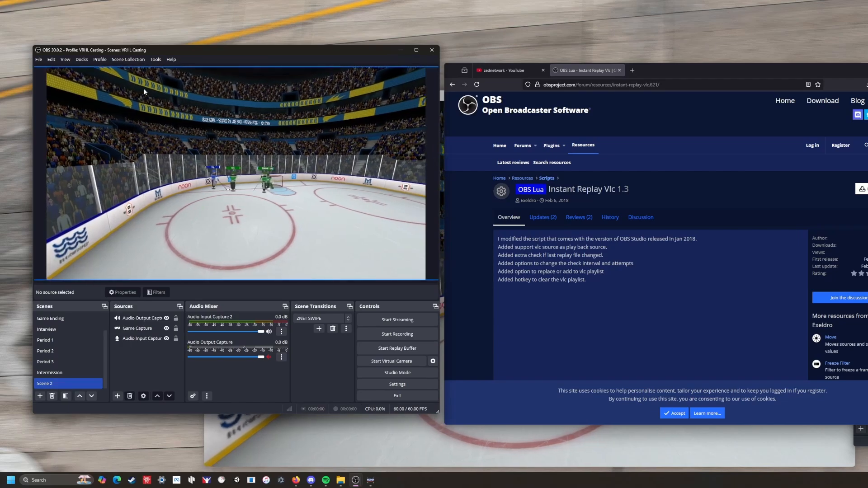
Create a new scene named "Instant Replay Scene", closing the Script Log window that interrupts the naming
left_click(40, 396)
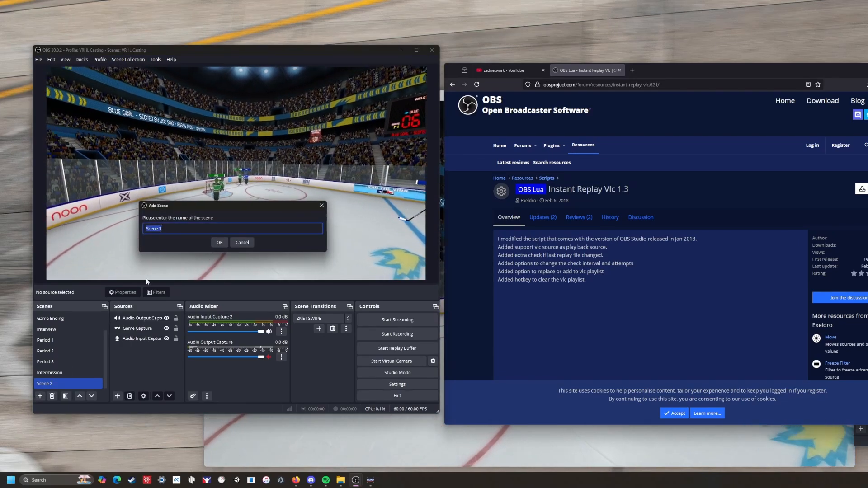
type("Instant Repklay")
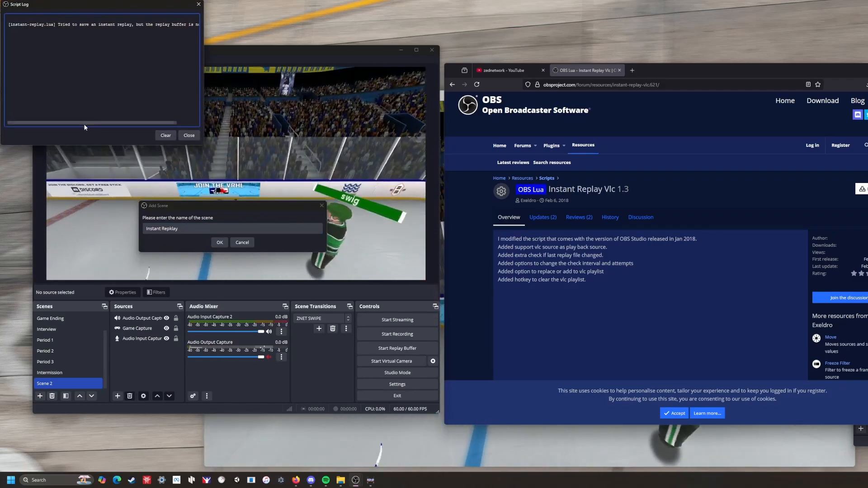
left_click(192, 138)
left_click(189, 229)
key("BackSpace")
key("BackSpace")
key("BackSpace")
key("BackSpace")
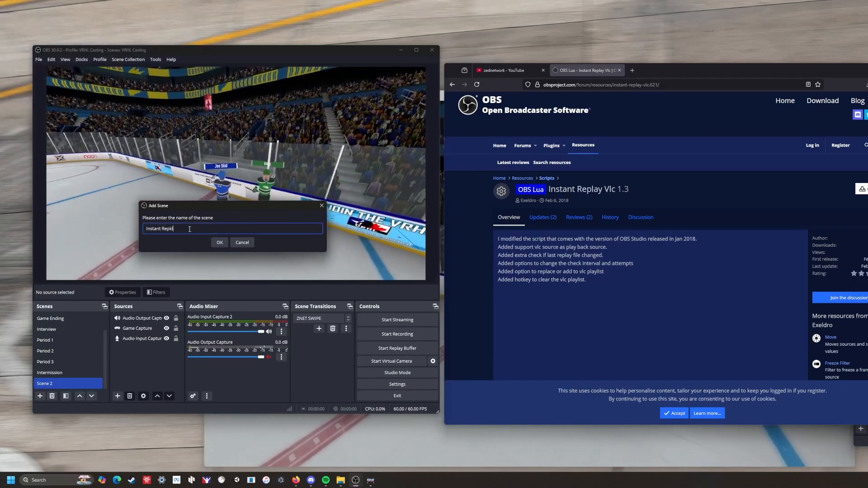
type("lay Scvene")
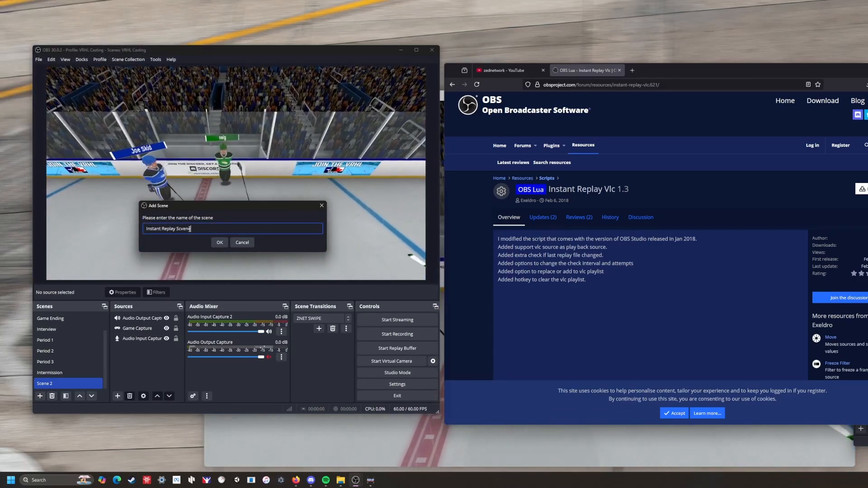
key("BackSpace")
key("BackSpace")
key("BackSpace")
key("BackSpace")
type("ene")
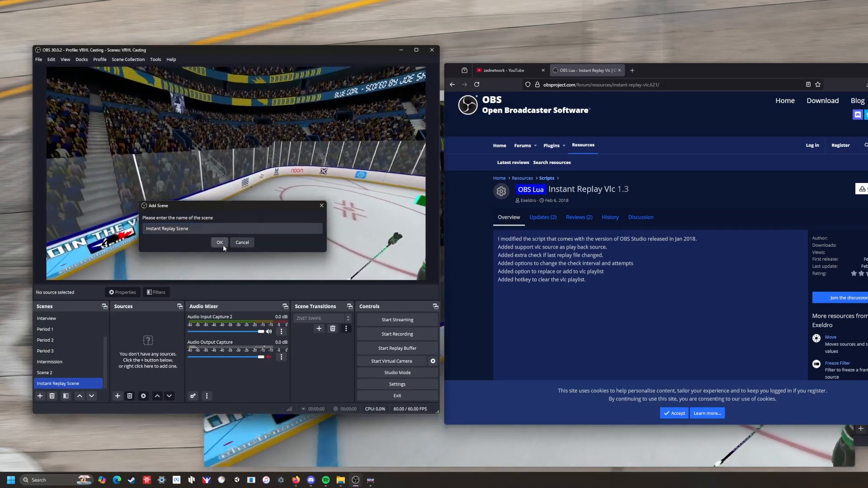
left_click(222, 243)
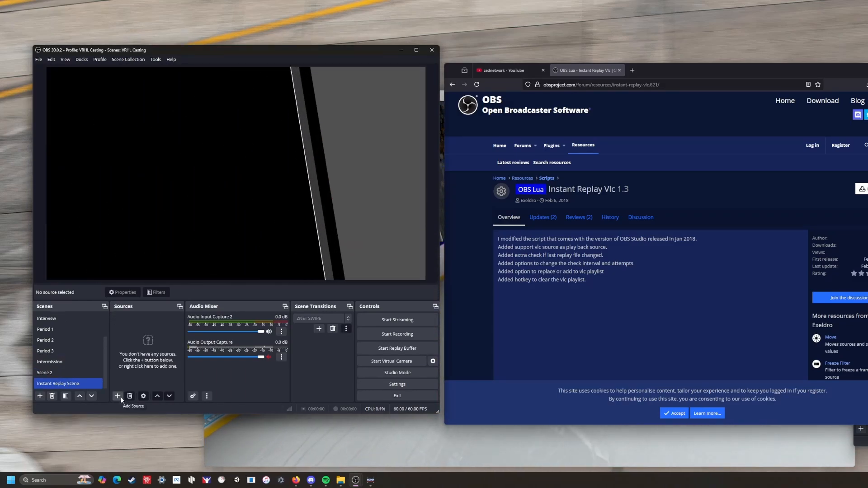
Add a new media source named "Instant Replay Source" to the Instant Replay Scene and close its properties without changes
left_click(120, 397)
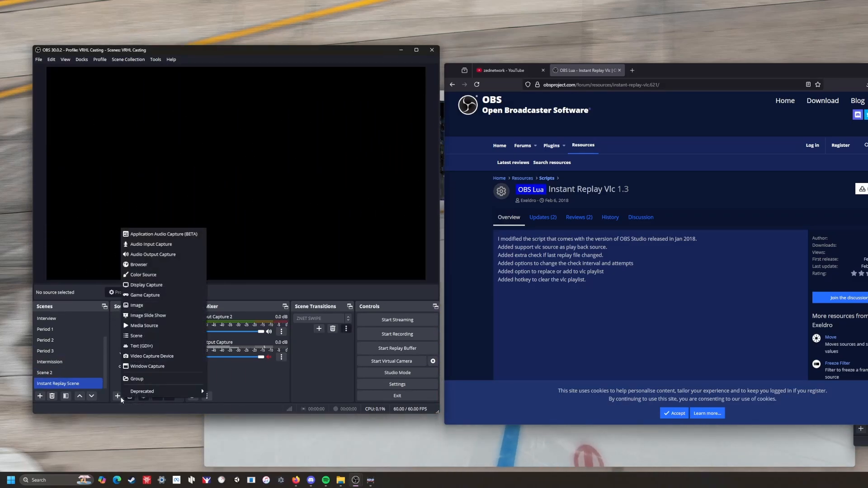
left_click(150, 325)
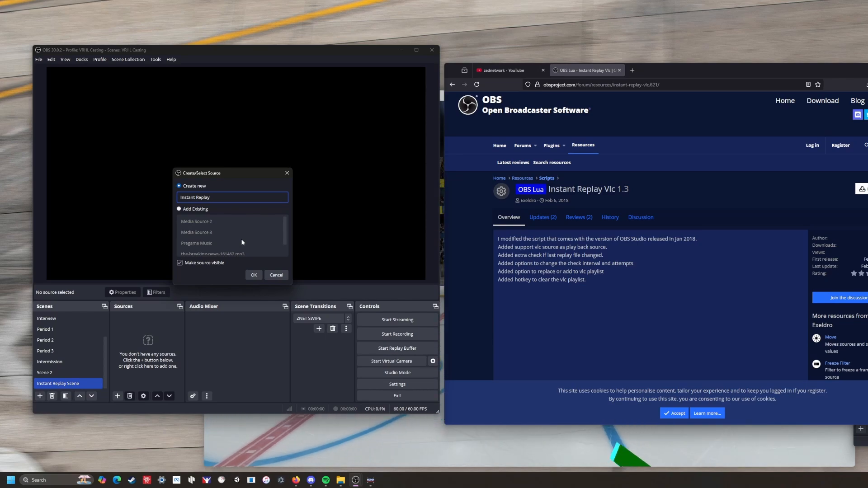
left_click(252, 276)
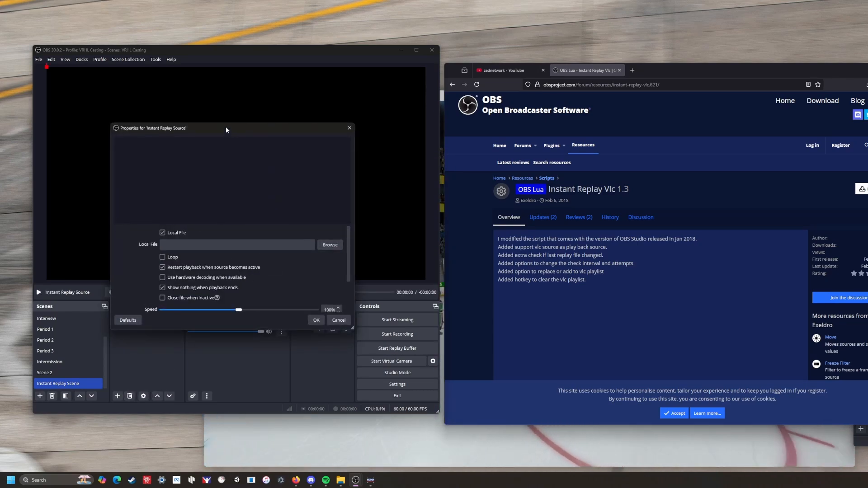
left_click_drag(226, 130, 252, 190)
scroll(249, 338, "down", 3)
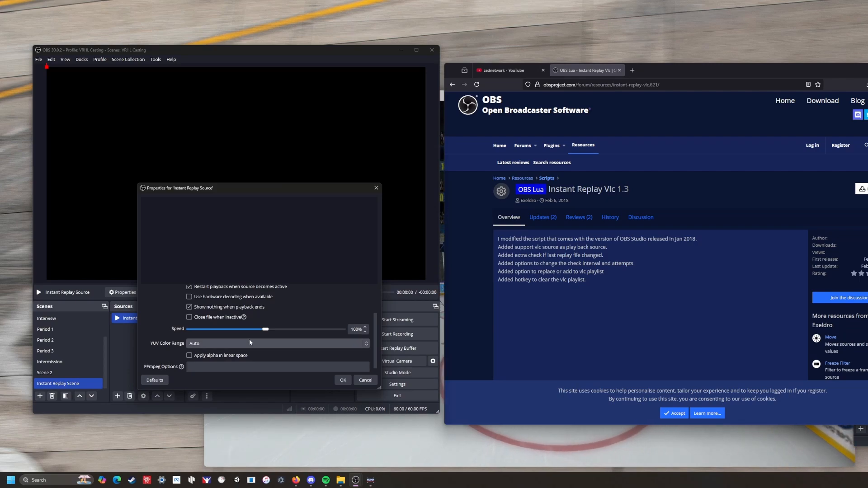
scroll(310, 365, "up", 1)
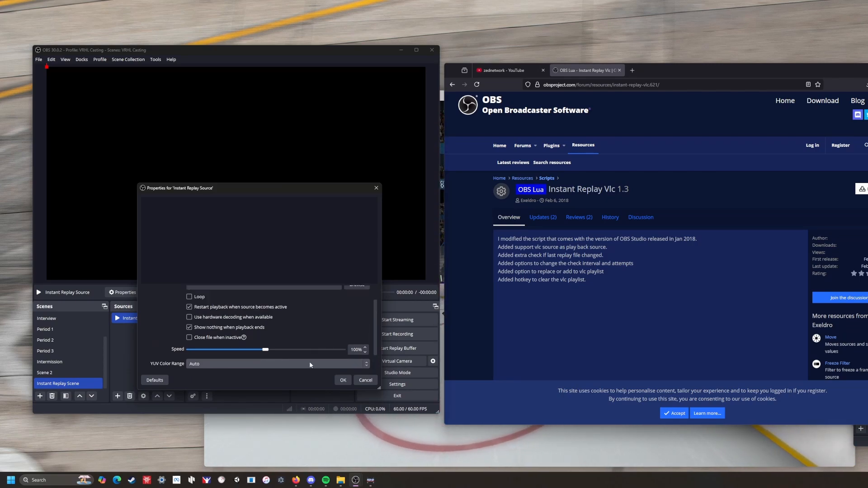
left_click(372, 379)
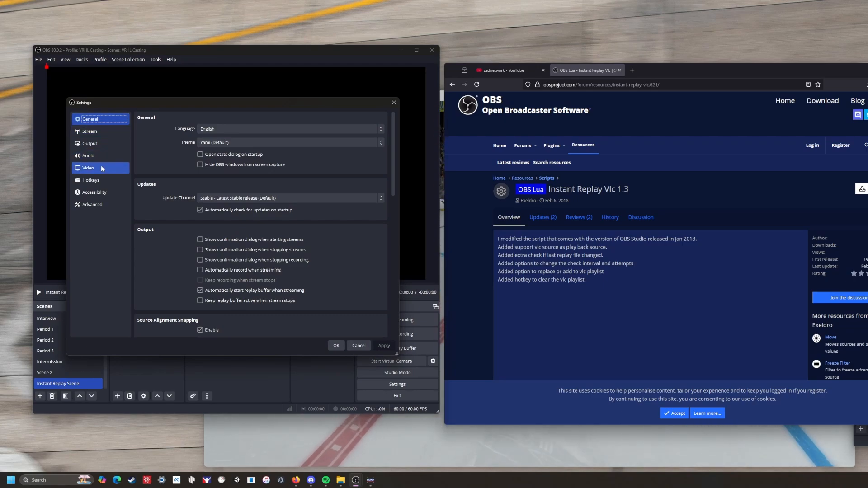
Examine the replay buffer and recording options in the output settings, including the recording path, and close the settings unchanged
left_click(85, 146)
left_click(223, 131)
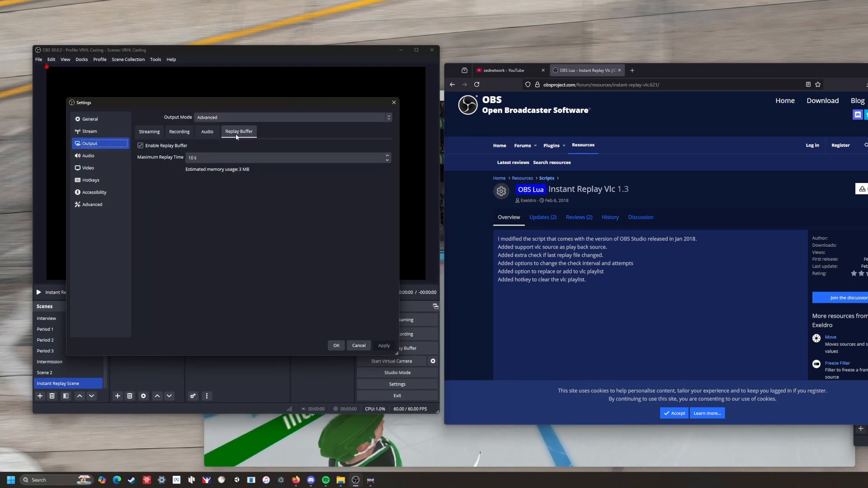
left_click(149, 132)
left_click(178, 132)
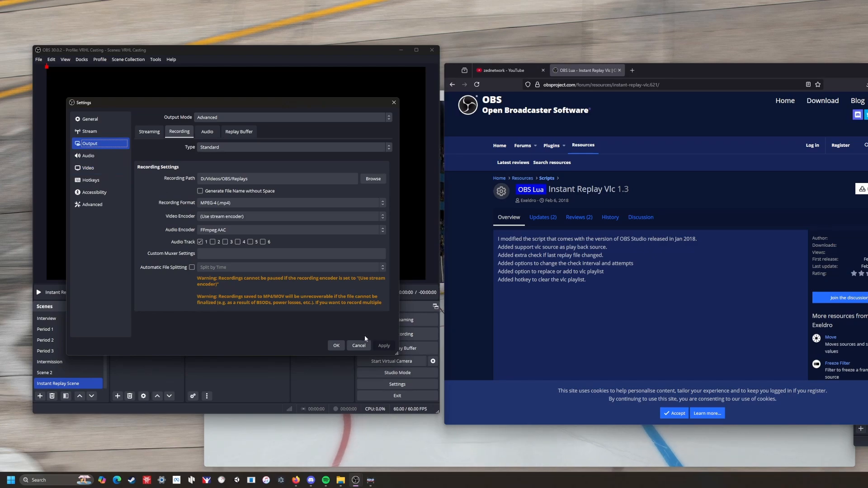
left_click(350, 346)
right_click(136, 323)
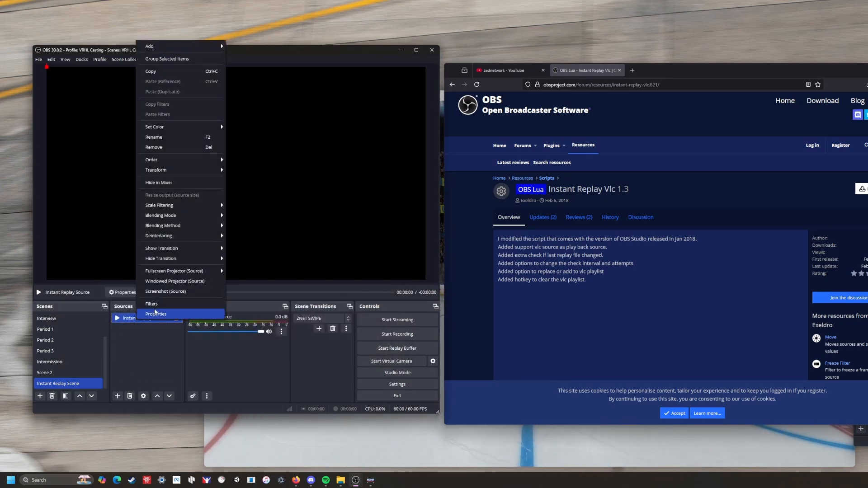
left_click(153, 314)
left_click(326, 245)
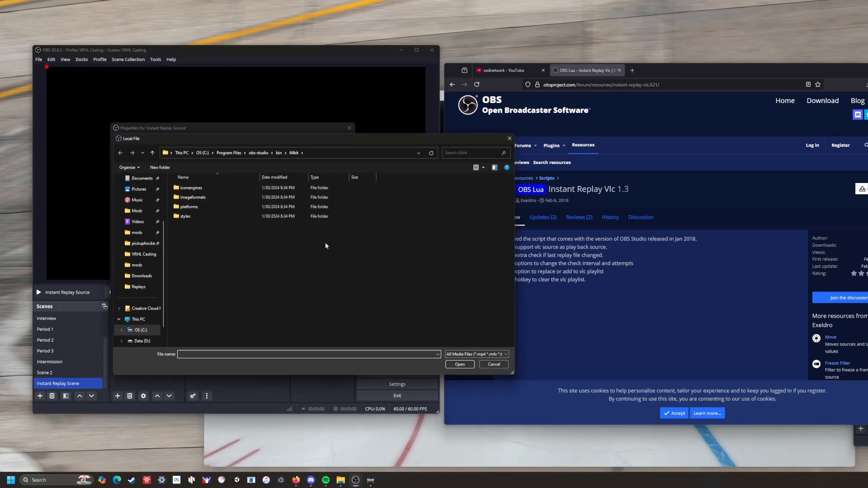
left_click(146, 287)
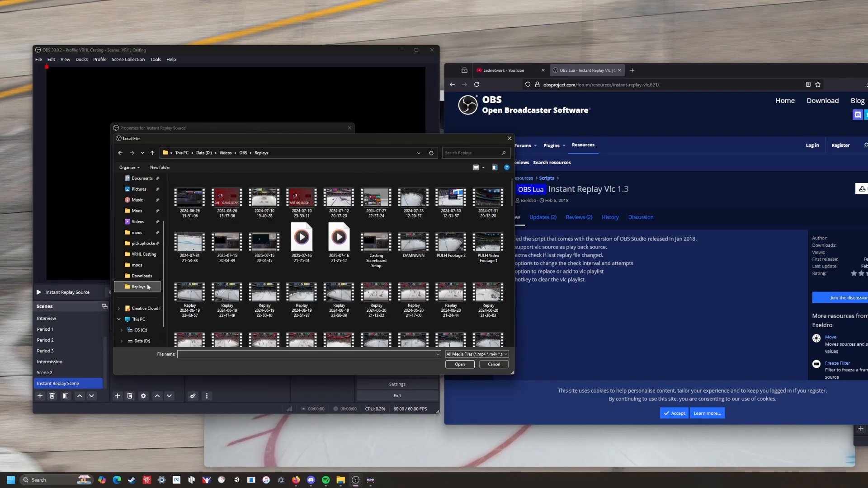
scroll(266, 278, "down", 15)
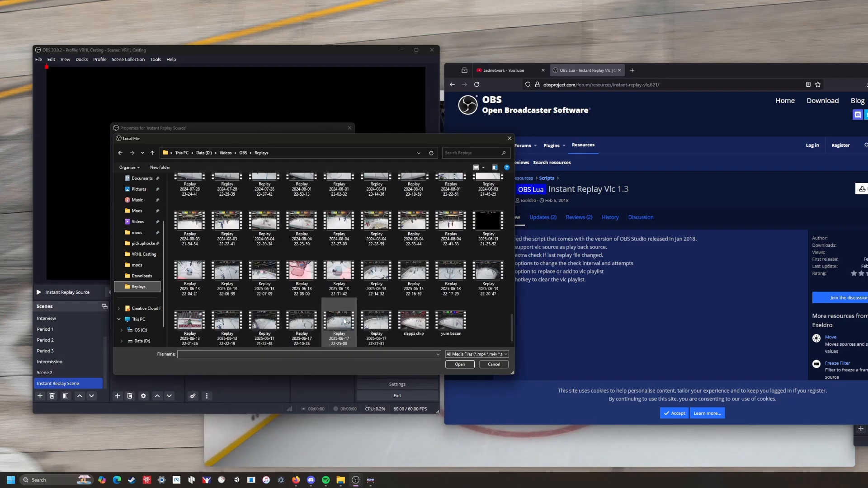
left_click(379, 325)
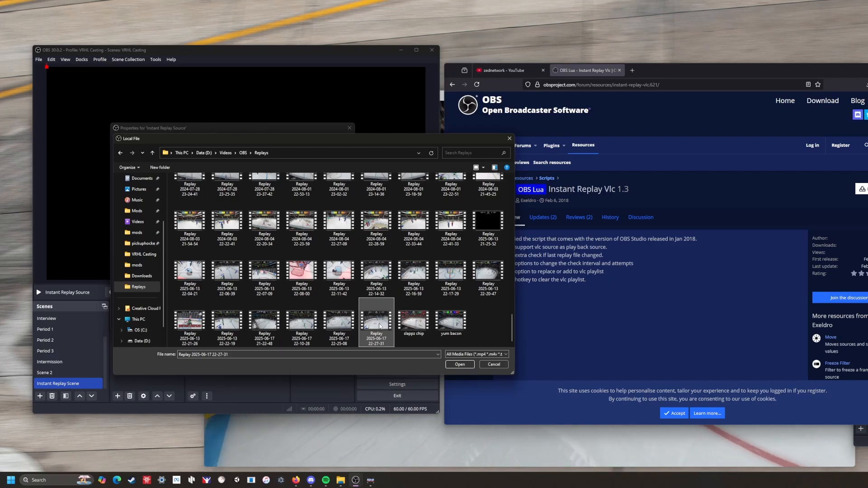
scroll(380, 326, "up", 10)
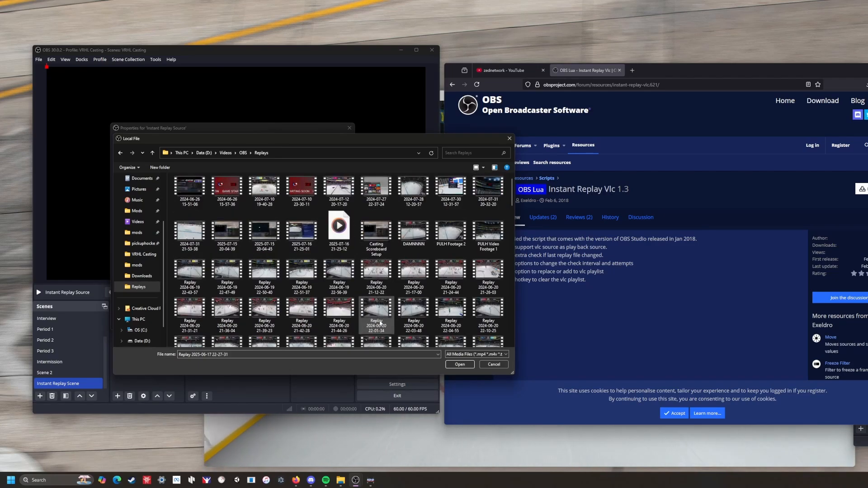
scroll(379, 324, "down", 10)
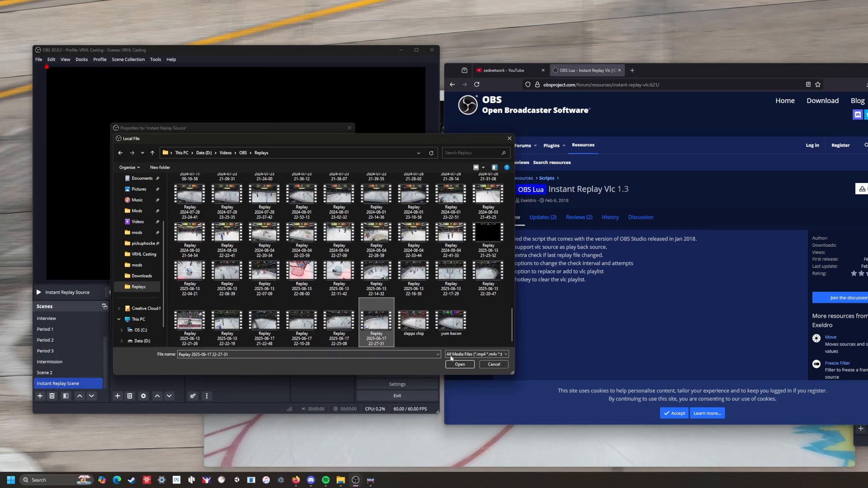
left_click(459, 364)
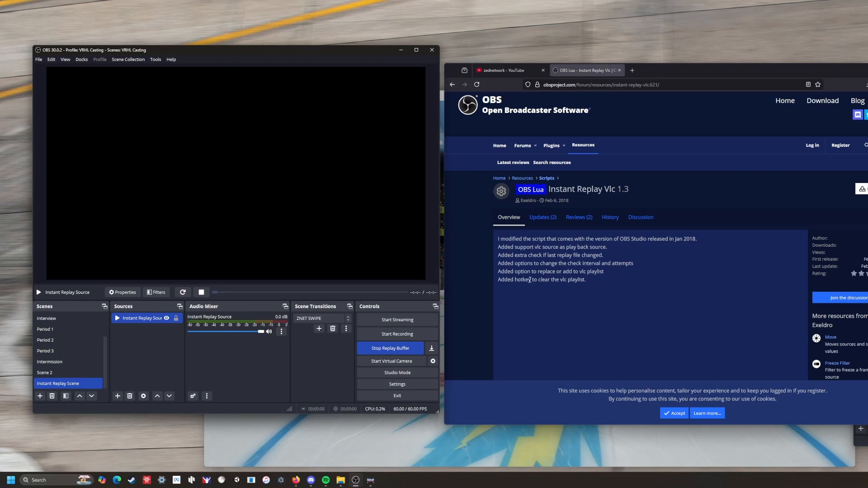
Enable looping for the Instant Replay Source and apply its properties
key("super")
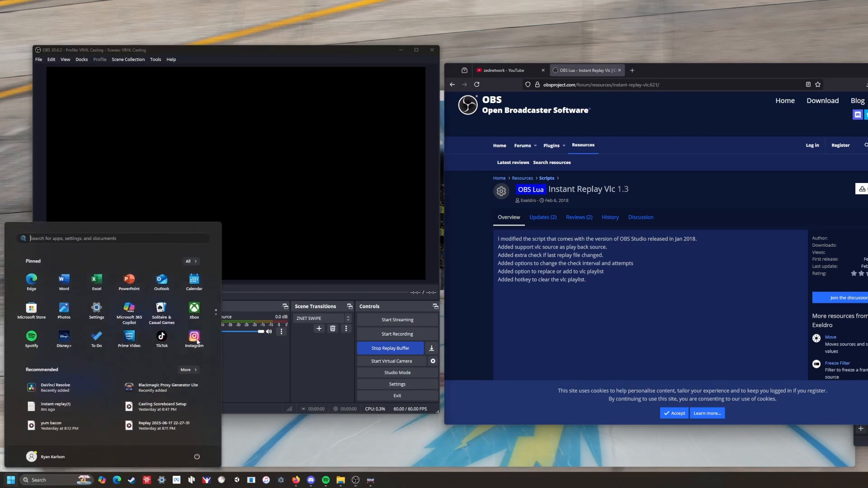
left_click(327, 378)
right_click(153, 317)
left_click(174, 311)
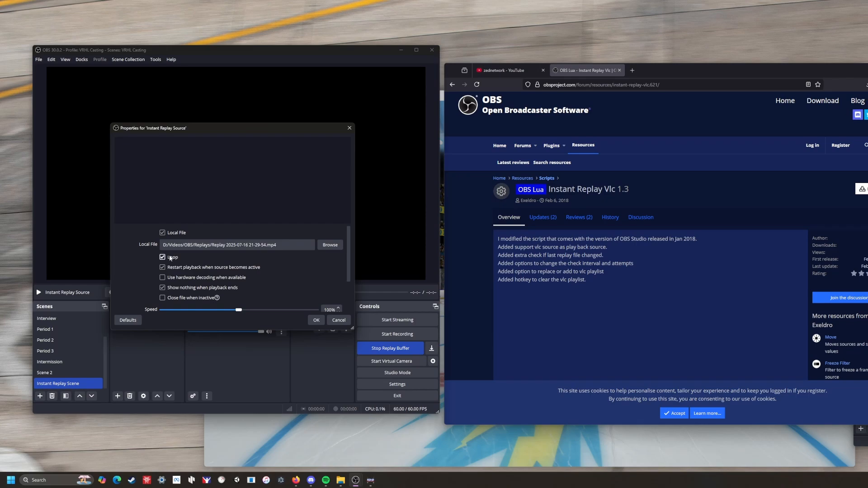
left_click(316, 320)
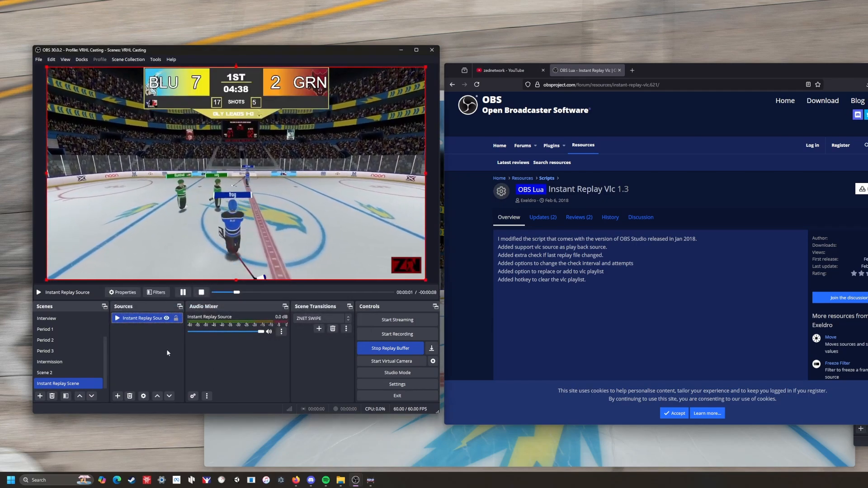
Switch to the Period 1 scene and trigger the instant replay to test it
left_click(61, 328)
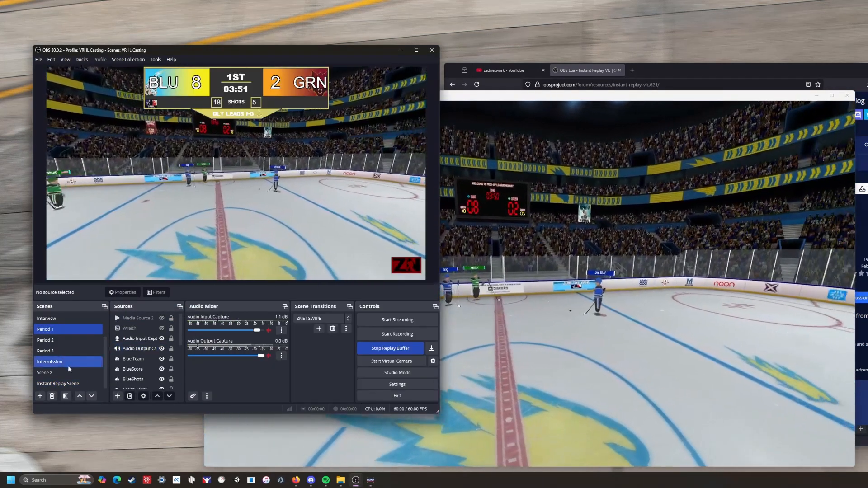
scroll(68, 366, "up", 1)
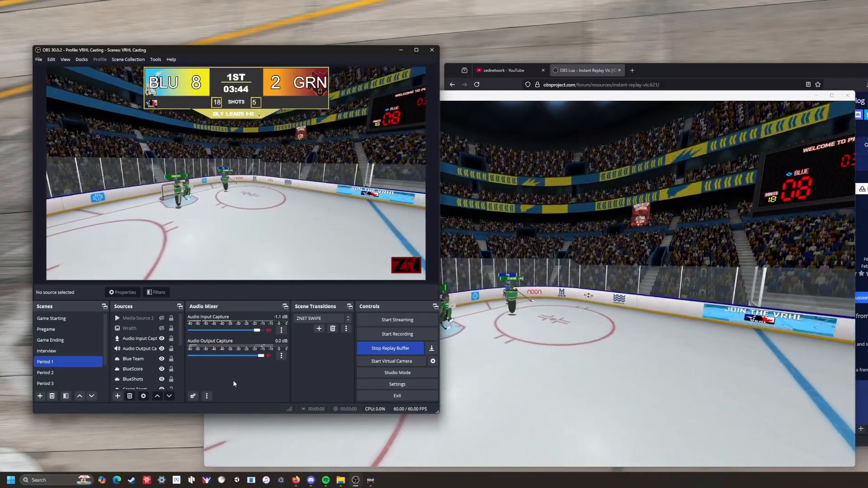
key("F9")
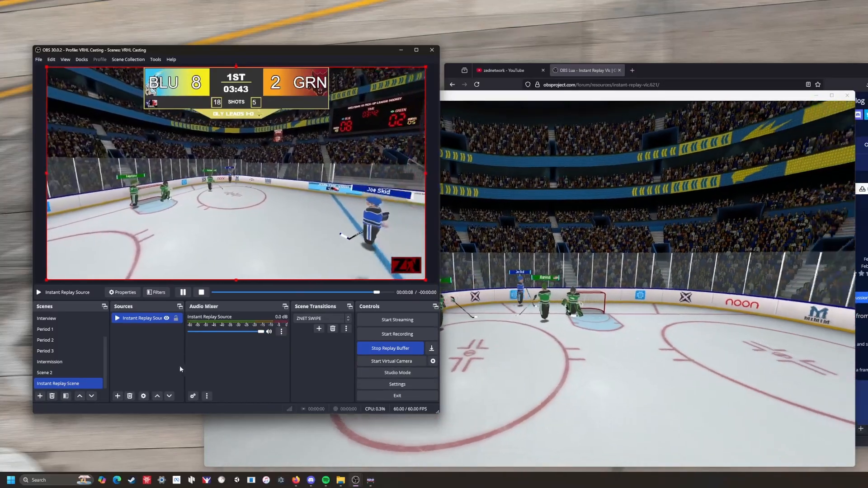
Add a Text (GDI+) source named "INSTANT REPLAY TEXT" to the Instant Replay Scene with the text "INSTANT REPLAY"
left_click(117, 396)
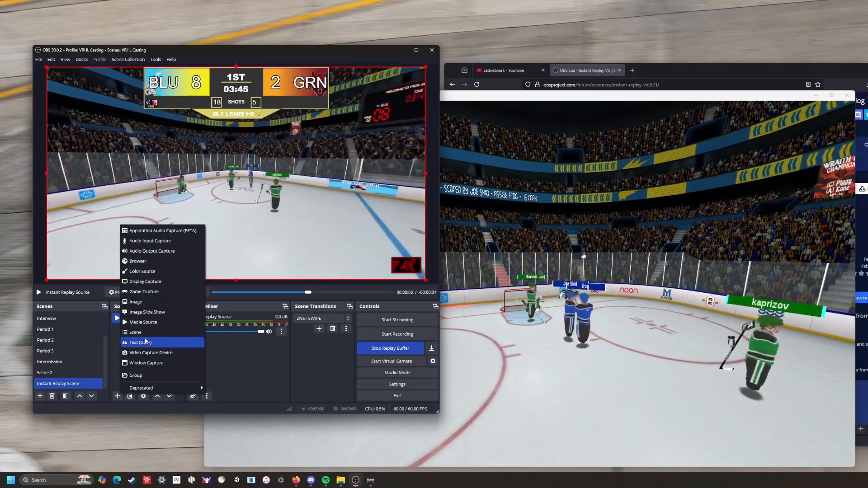
left_click(144, 341)
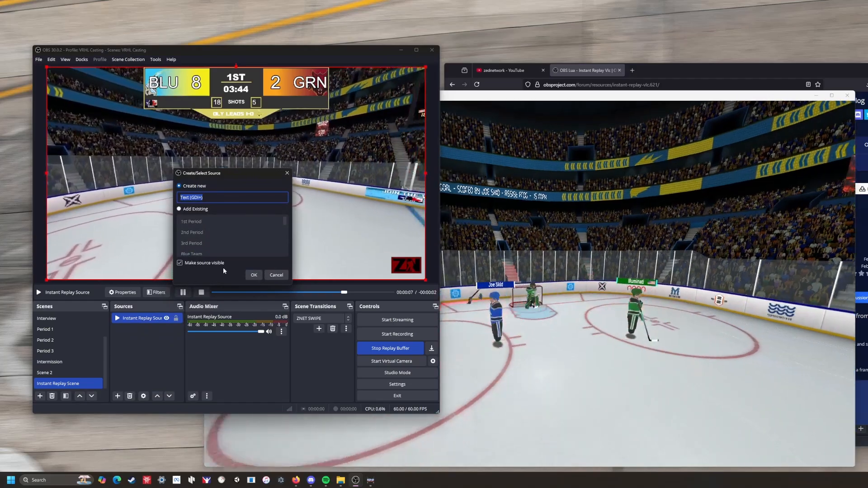
type("INSTANT REPLA")
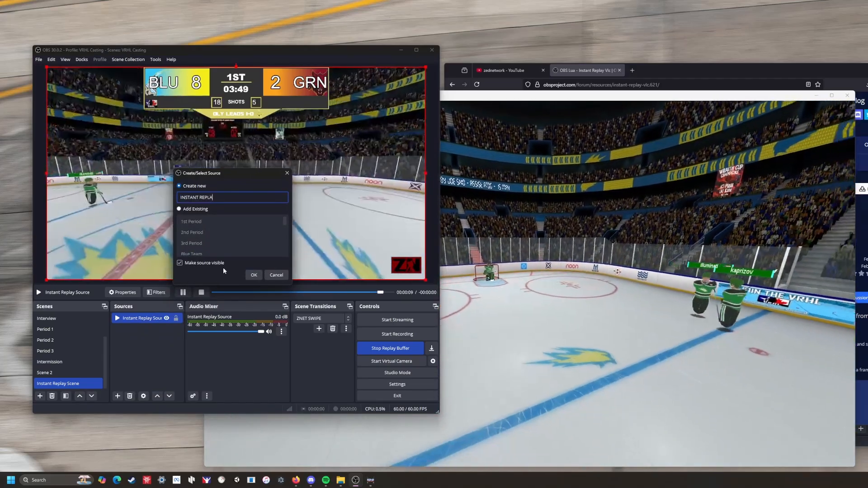
type("Y TEXT")
key("Return")
type("INSTANT RE")
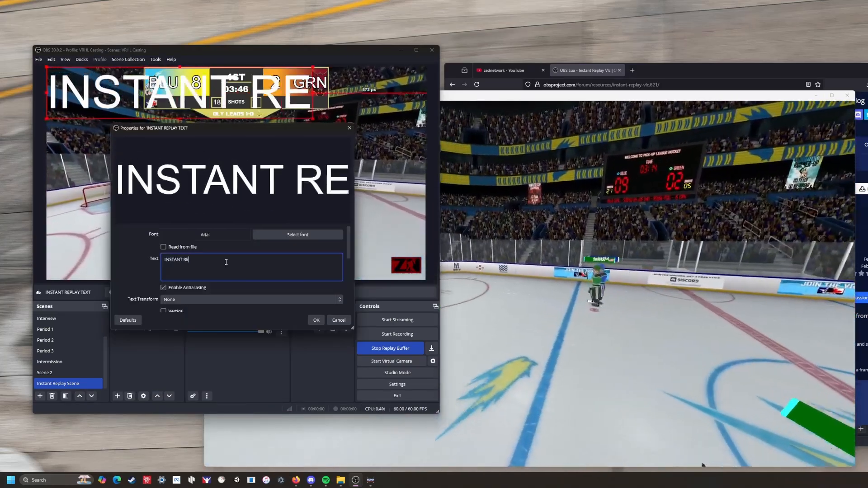
type("PLAY")
Change the color of the "INSTANT REPLAY" text to red
scroll(215, 278, "down", 1)
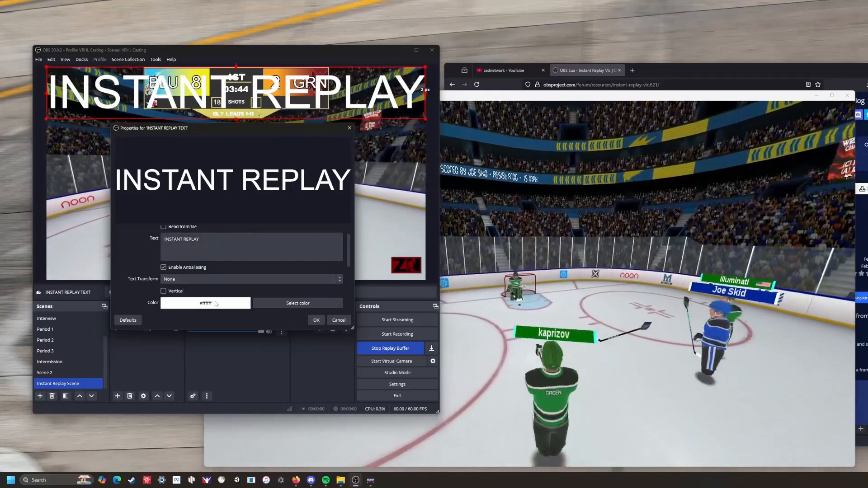
left_click(298, 302)
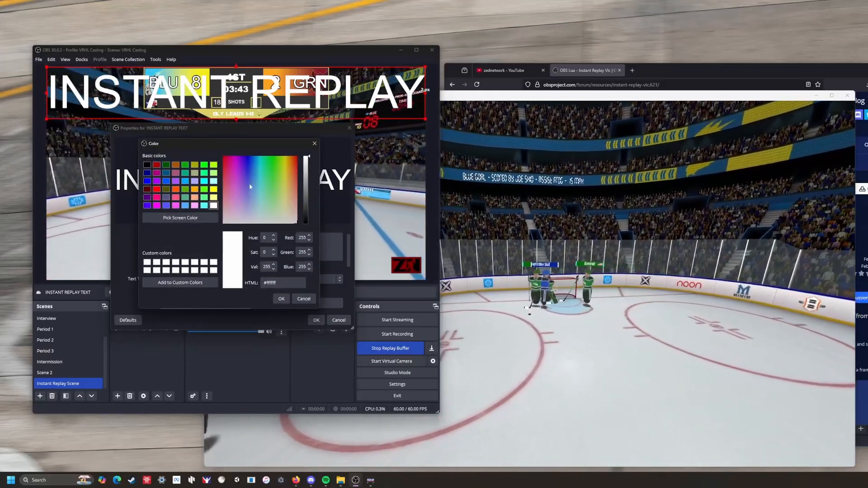
left_click(281, 298)
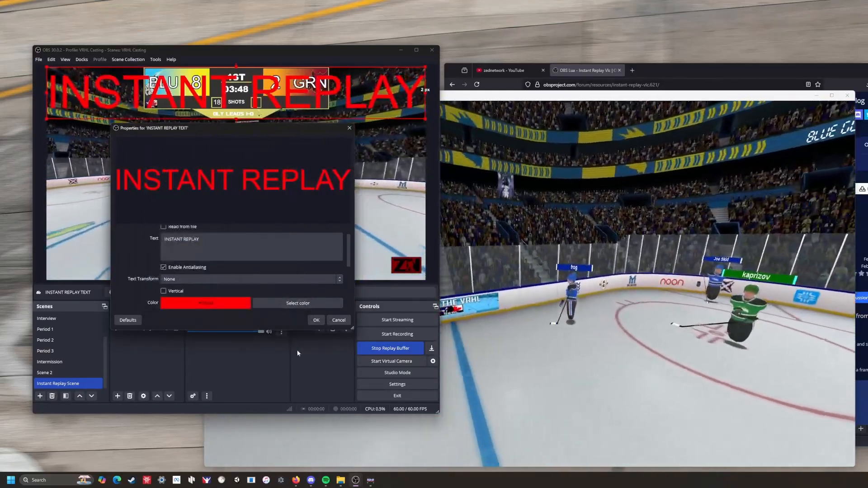
Set the black background of the replay text to 41% opacity and confirm the text properties
scroll(244, 261, "down", 2)
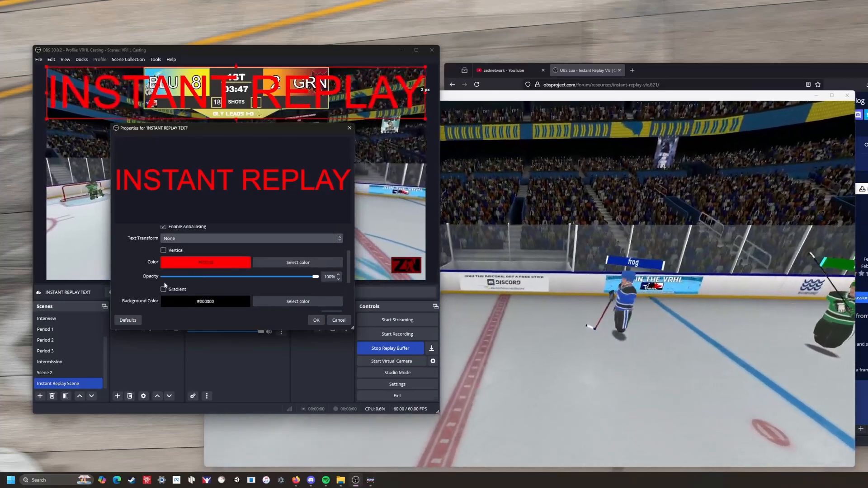
scroll(161, 288, "up", 3)
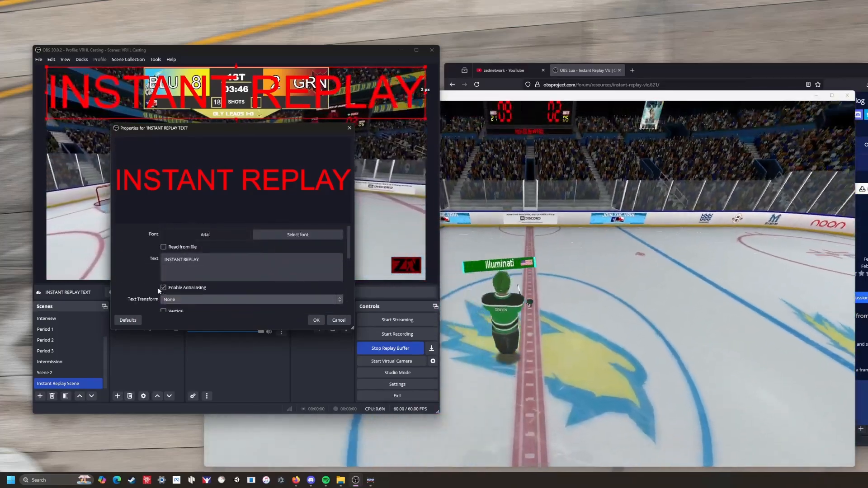
scroll(158, 288, "down", 4)
scroll(156, 289, "down", 1)
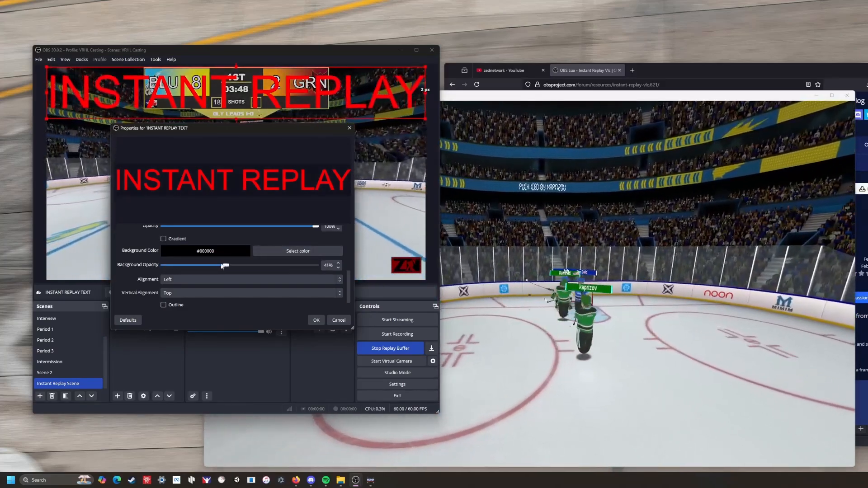
left_click(316, 320)
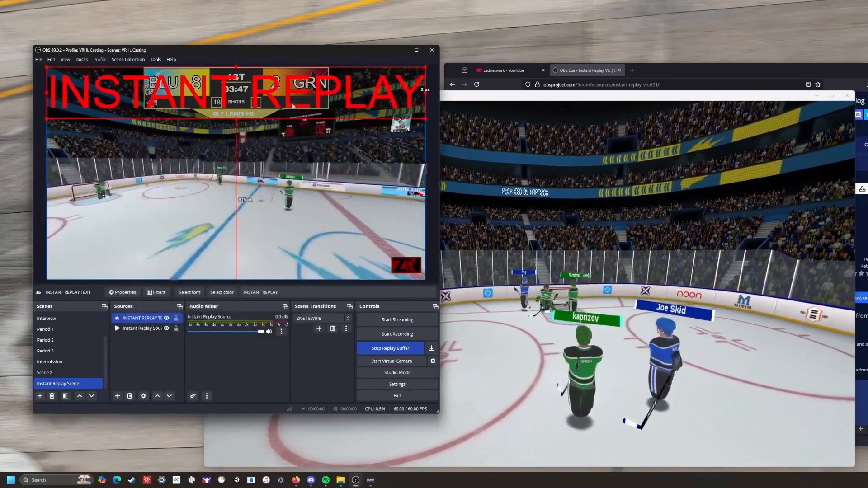
Move the "INSTANT REPLAY" text to the lower edge of the frame, shrink it to about 70% of the frame width and roughly center it
left_click_drag(293, 104, 293, 265)
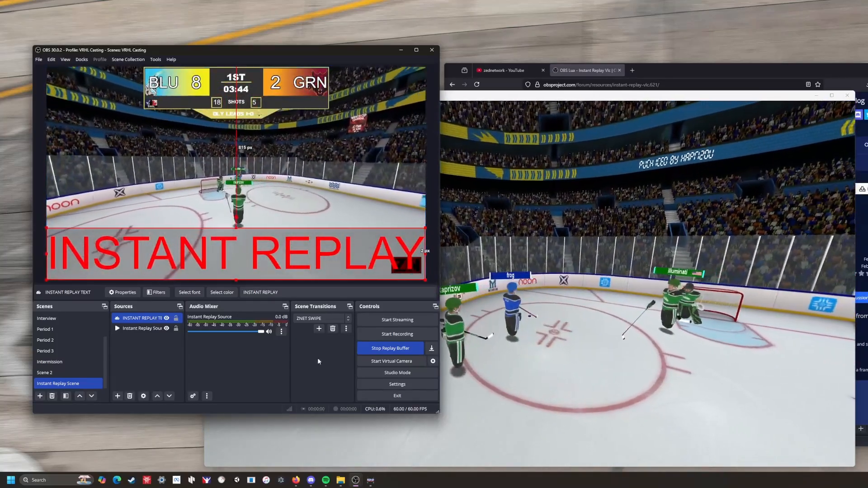
left_click(433, 264)
left_click(298, 261)
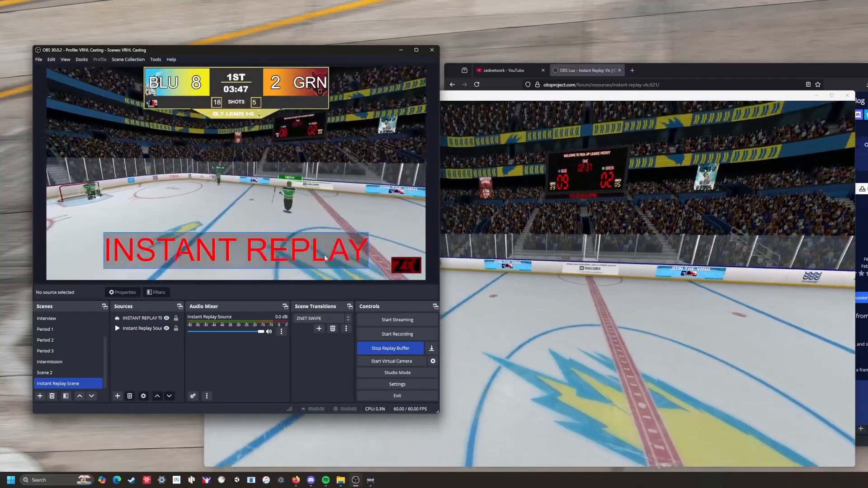
Lower the background opacity of the "INSTANT REPLAY" text slightly and confirm the text properties
left_click(308, 266)
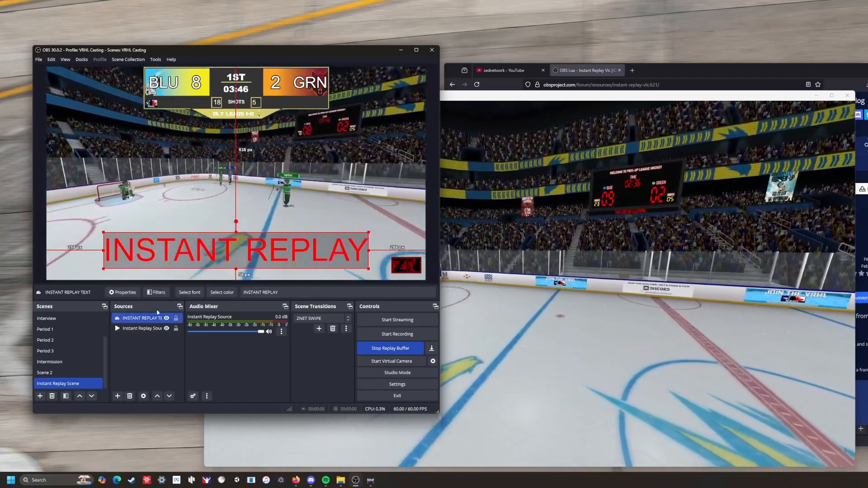
double_click(309, 267)
scroll(196, 271, "down", 5)
scroll(196, 272, "down", 1)
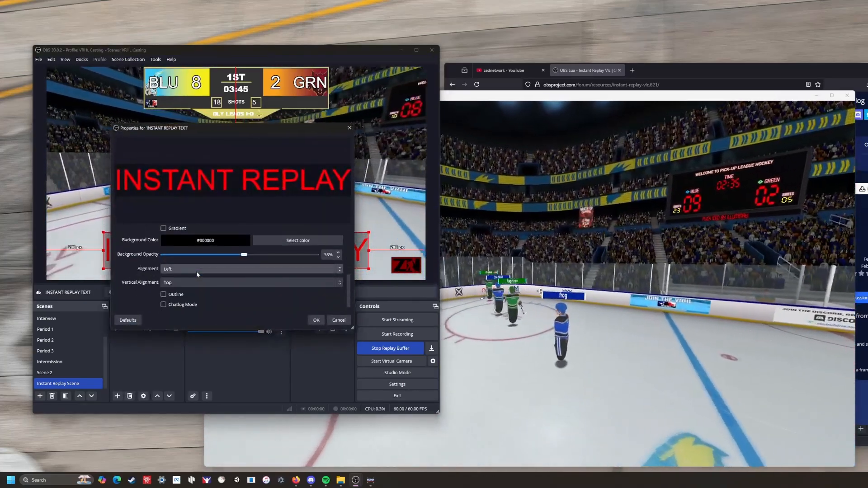
scroll(142, 267, "up", 1)
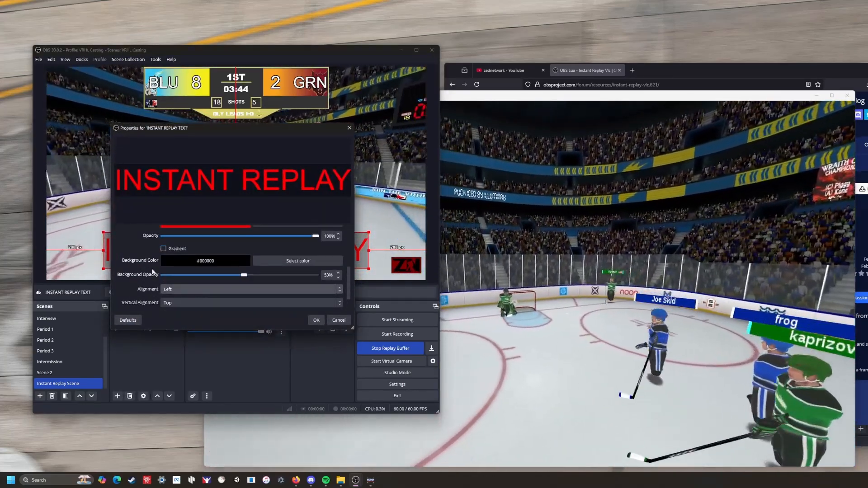
scroll(149, 265, "up", 1)
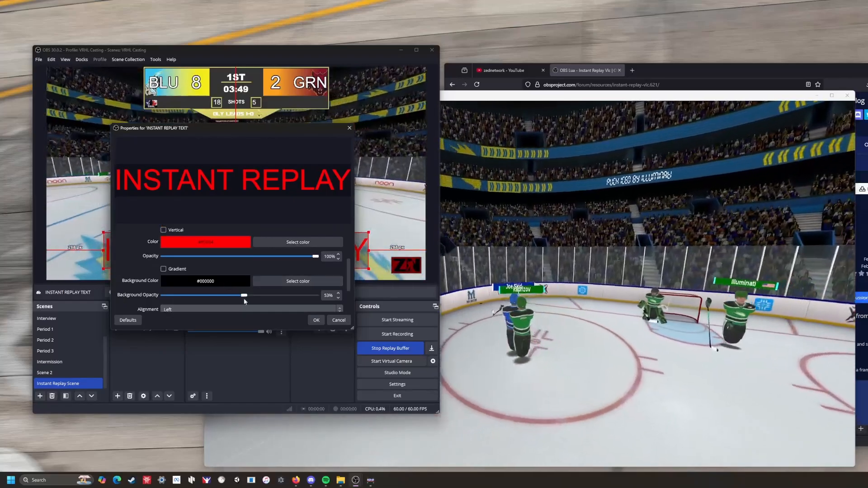
left_click_drag(244, 301, 225, 298)
left_click(316, 320)
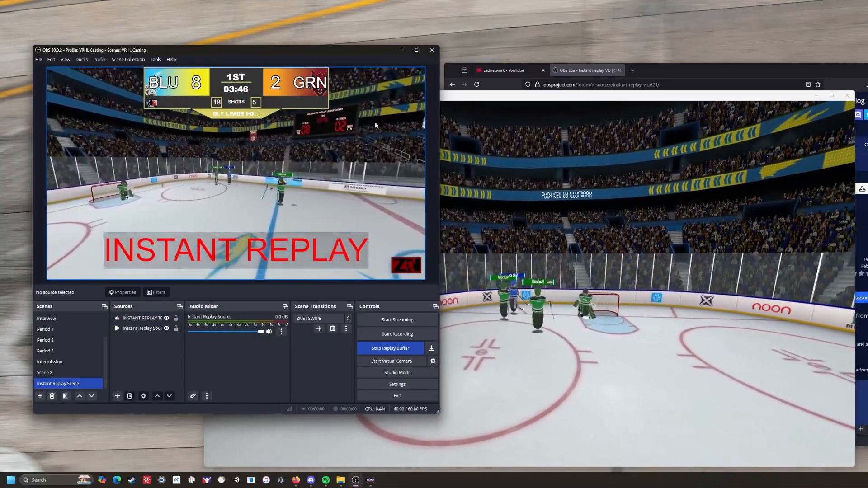
left_click(117, 396)
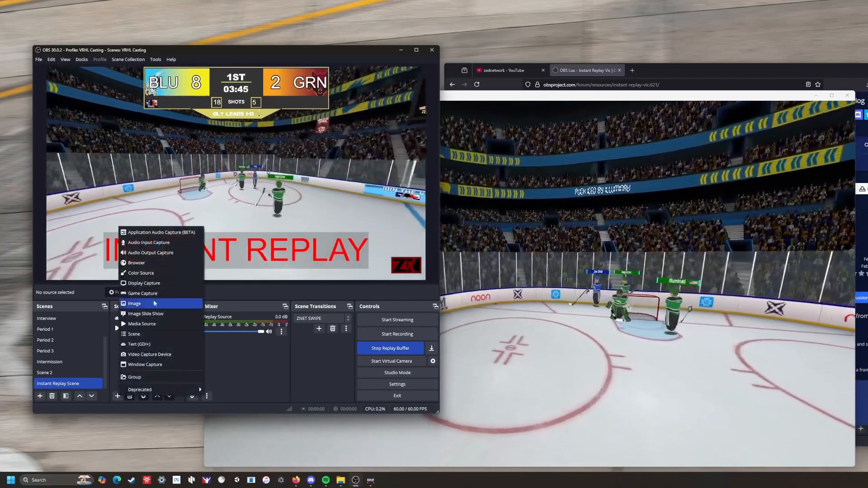
left_click(156, 324)
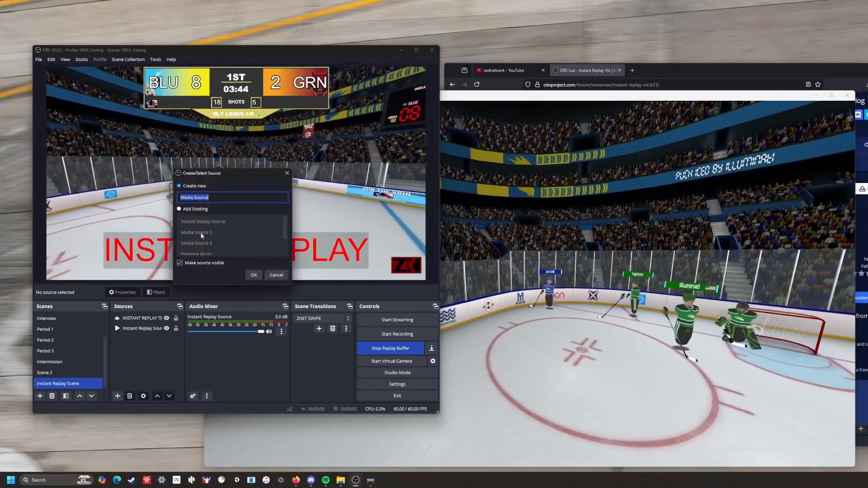
left_click(184, 210)
scroll(202, 233, "down", 2)
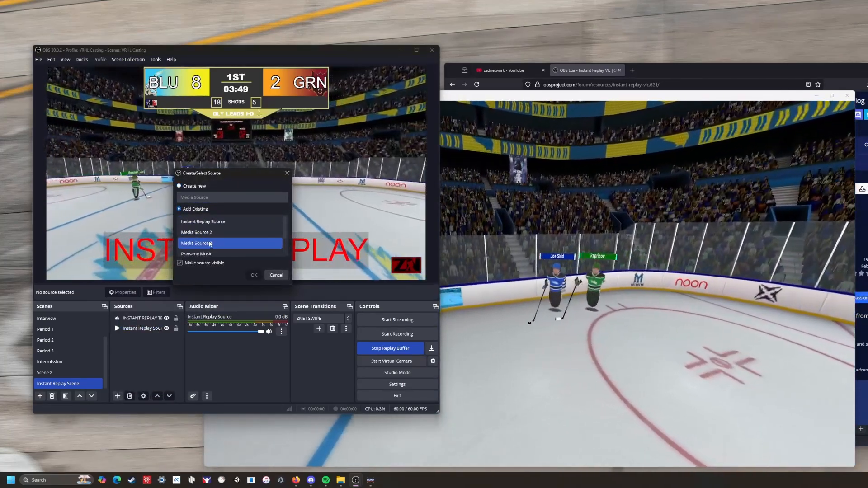
left_click(276, 275)
Add the existing Game Capture source to the Instant Replay Scene
left_click(117, 396)
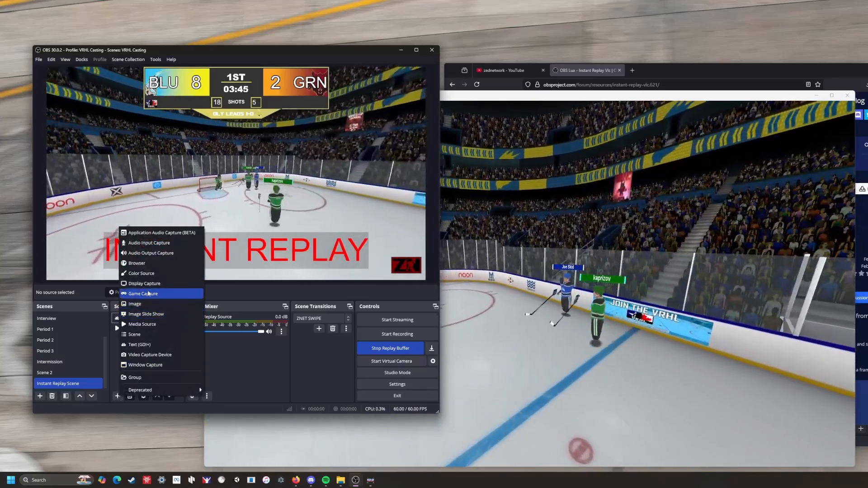
left_click(154, 294)
double_click(212, 222)
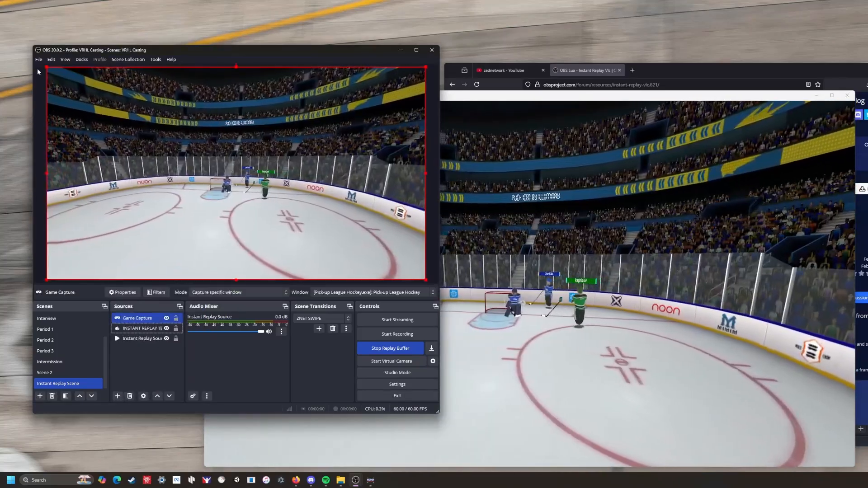
Shrink the game capture to about 27% of the frame width and place it in the frame's upper-right corner
left_click_drag(46, 67, 344, 234)
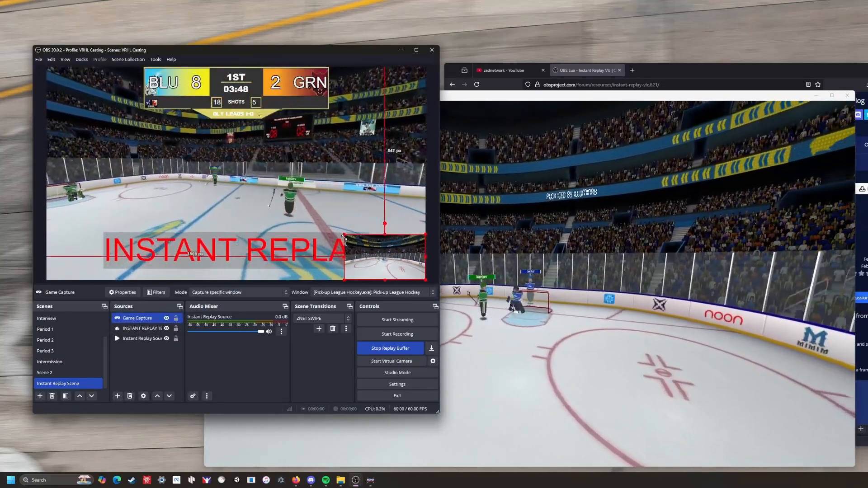
left_click_drag(392, 259, 392, 92)
left_click_drag(344, 112, 322, 123)
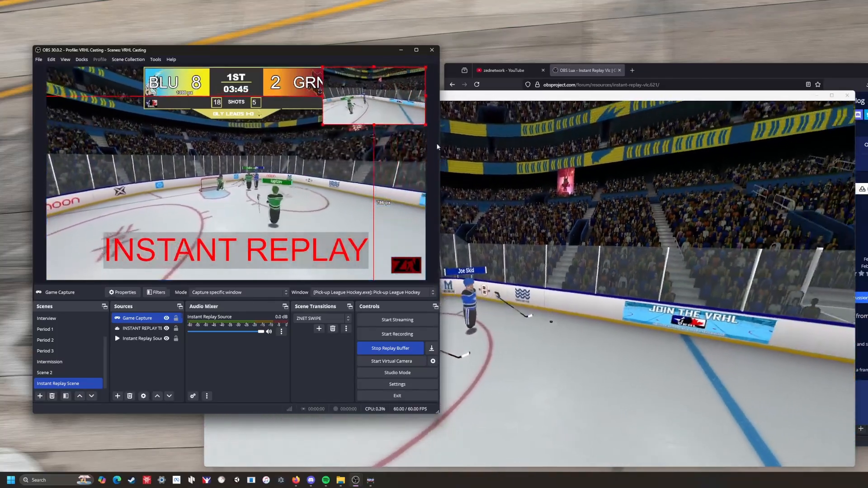
left_click(437, 145)
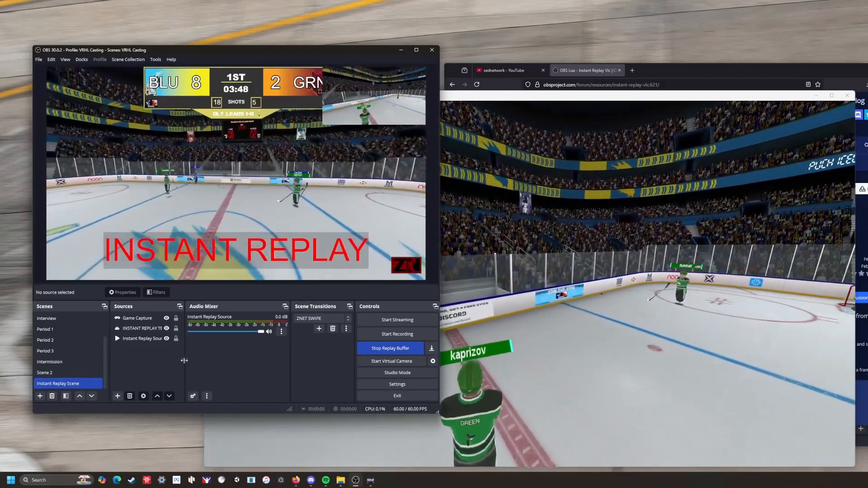
left_click(153, 342)
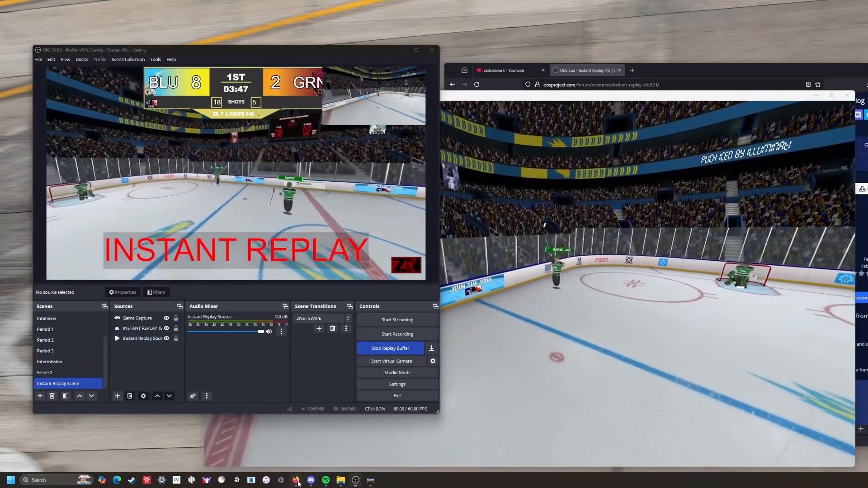
left_click(296, 480)
left_click(39, 59)
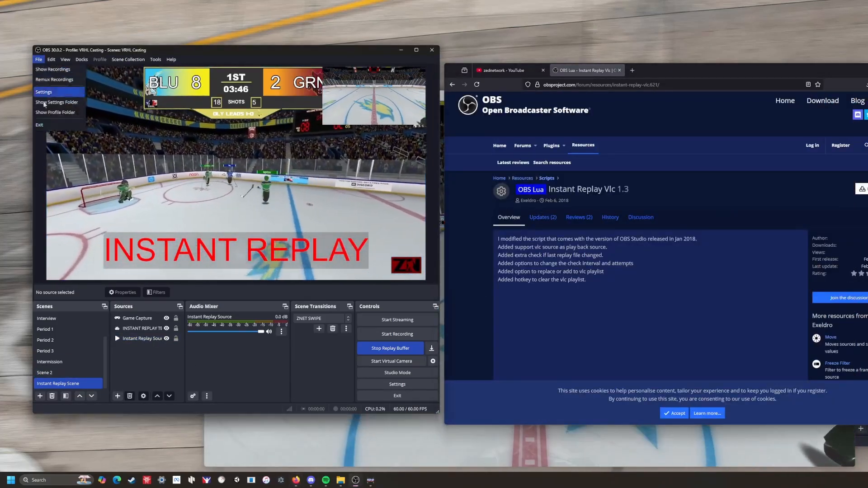
left_click(45, 92)
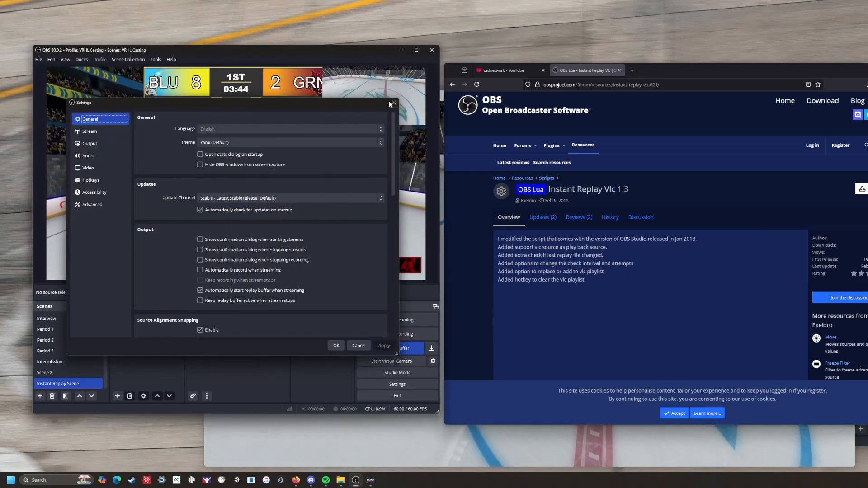
left_click(390, 104)
Open the Scripts window and review the media source, interval and maximum attempts of the instant-replay.lua script
left_click(155, 59)
left_click(157, 112)
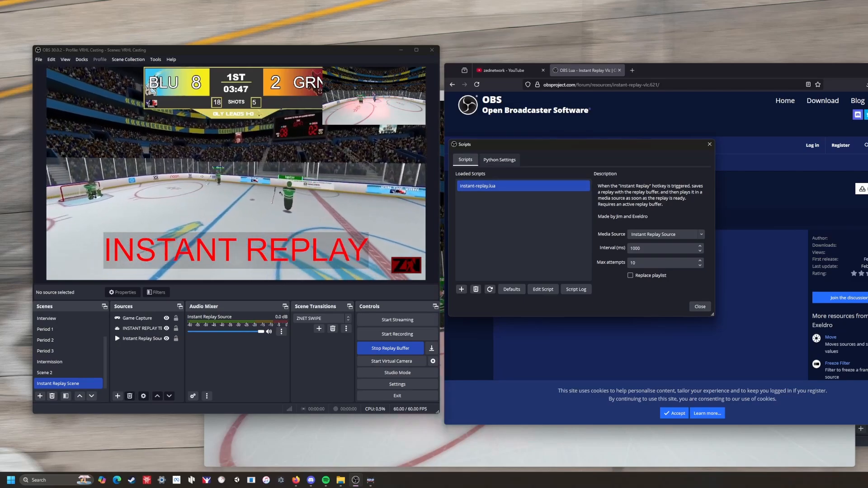
left_click(867, 84)
left_click(590, 138)
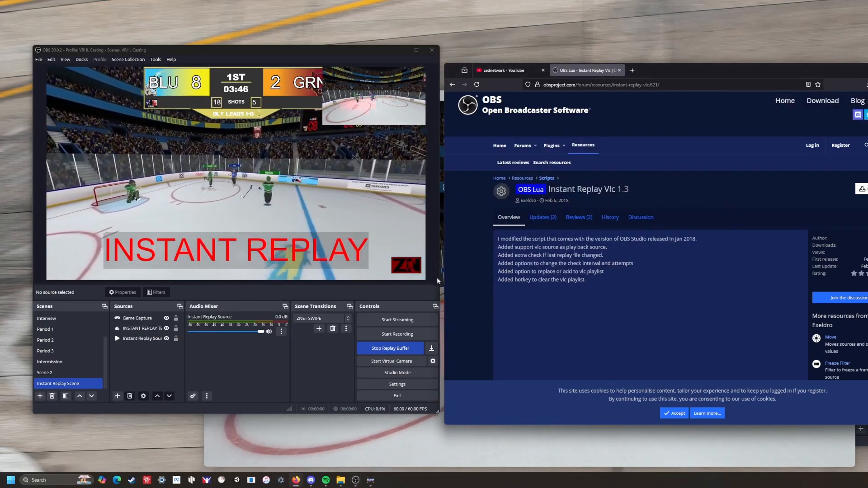
left_click(340, 480)
left_click(852, 181)
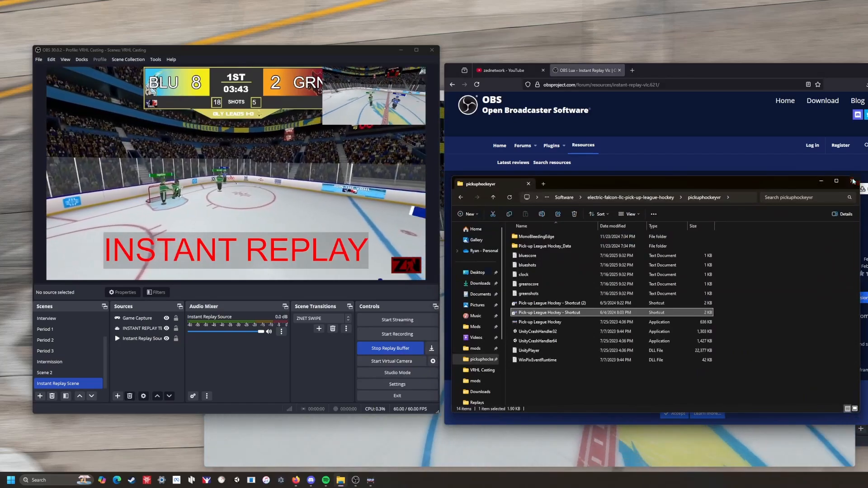
left_click(321, 369)
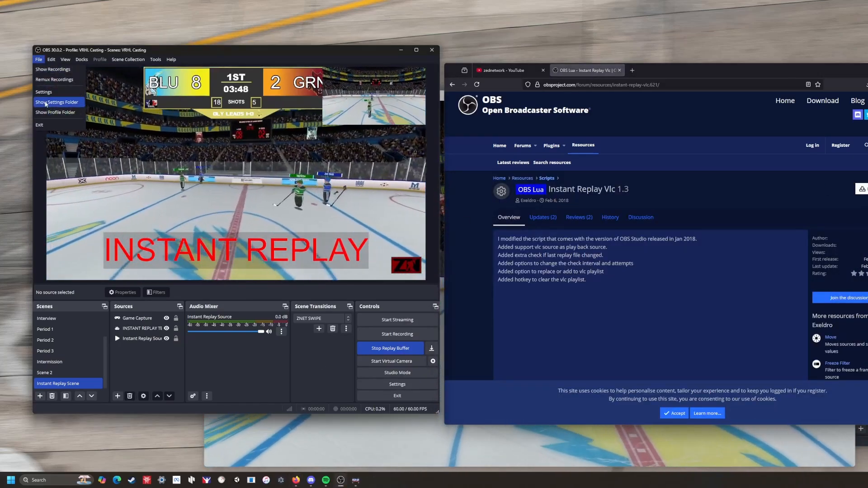
Review the hotkeys assigned to Instant Replay and to switching to the Instant Replay Scene, and close the settings
left_click(397, 384)
left_click(94, 181)
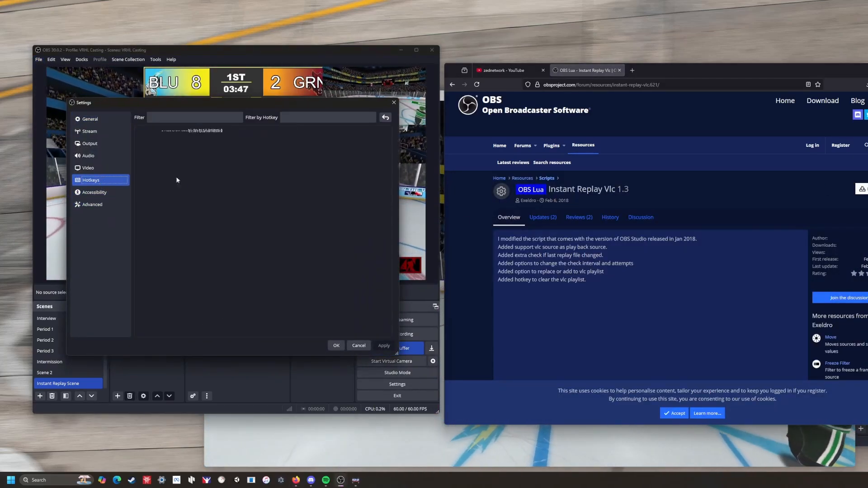
scroll(195, 215, "down", 5)
scroll(234, 183, "up", 3)
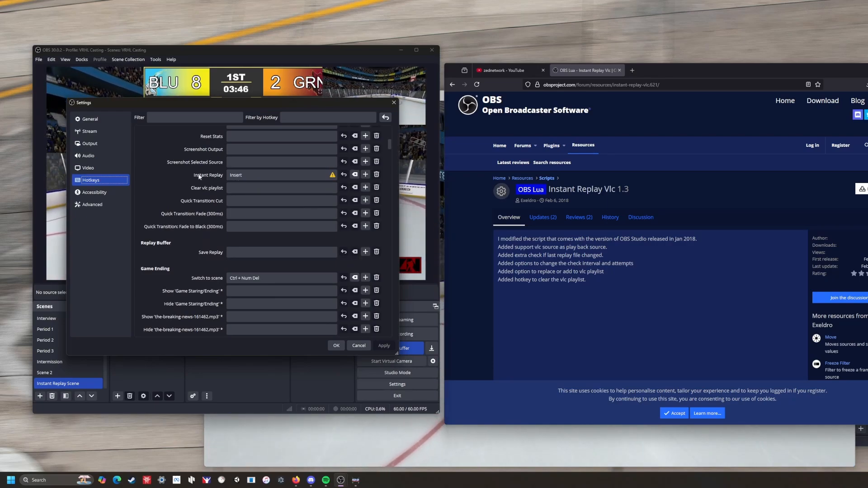
scroll(207, 224, "down", 5)
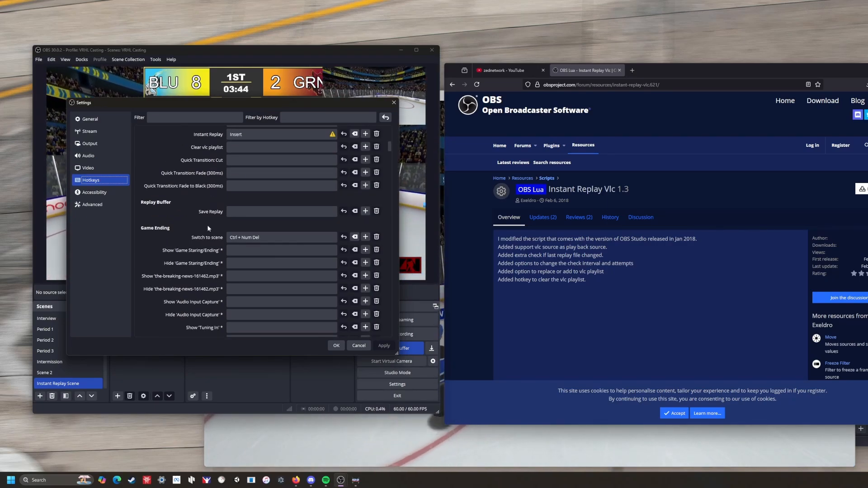
scroll(200, 225, "down", 4)
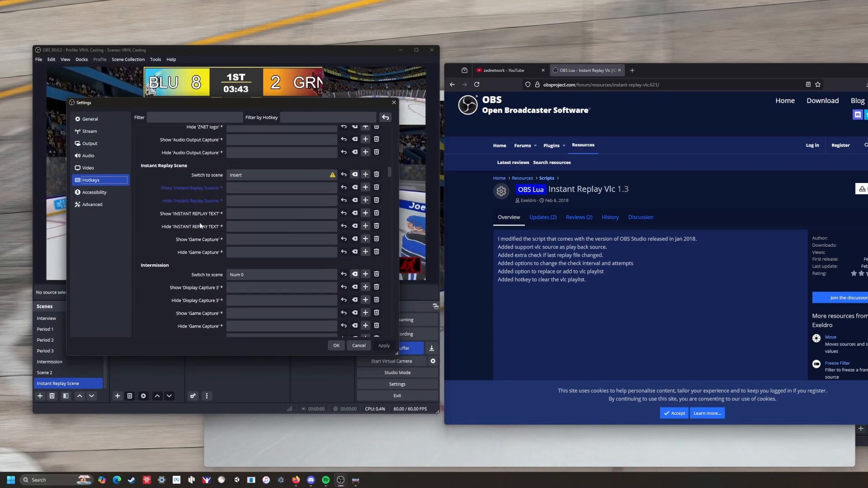
left_click(331, 348)
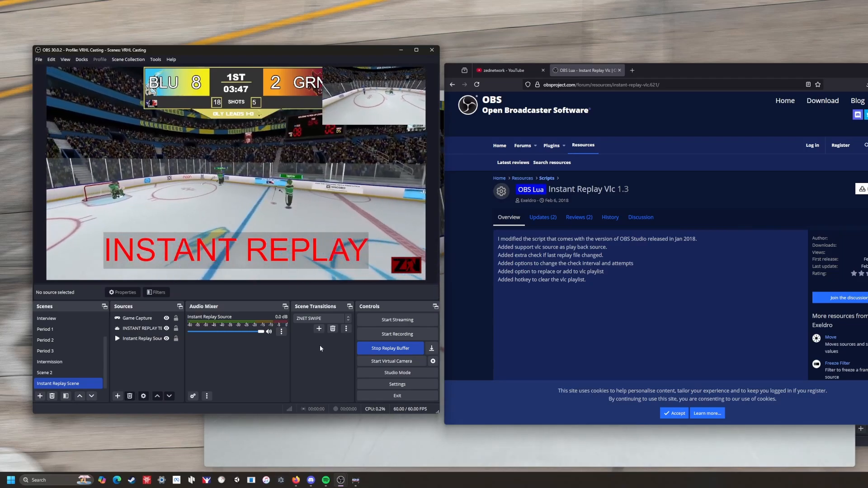
Inspect the properties of the Instant Replay Source, including its local file path, and close them without changes
left_click(153, 330)
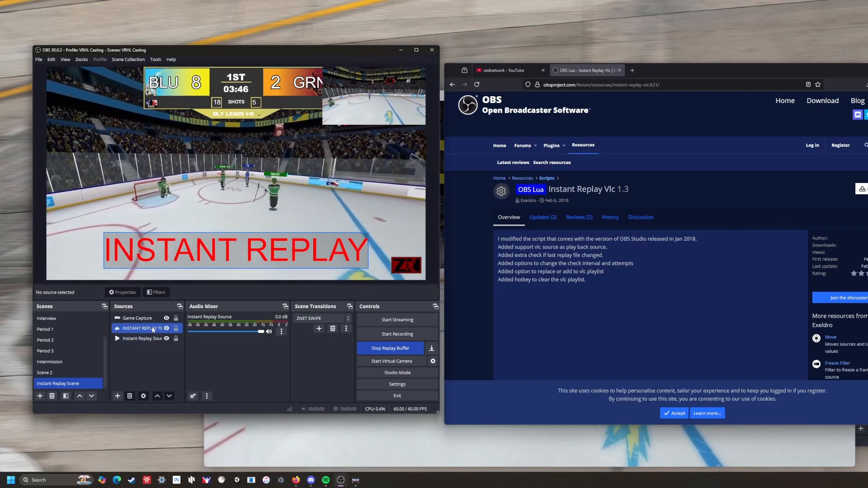
left_click(176, 343)
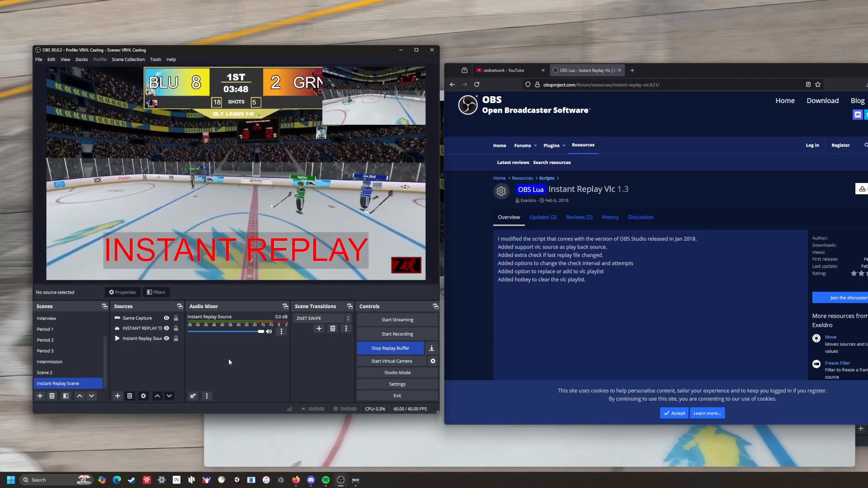
right_click(145, 340)
left_click(170, 362)
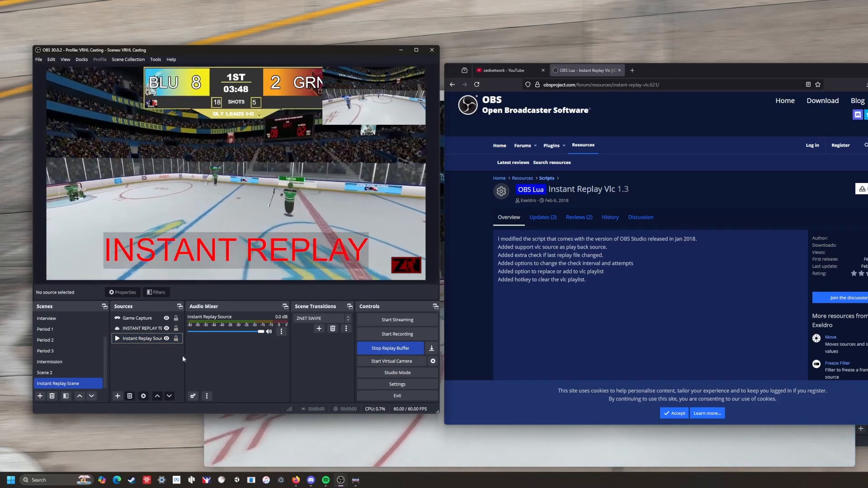
left_click(137, 339)
right_click(138, 339)
left_click(172, 335)
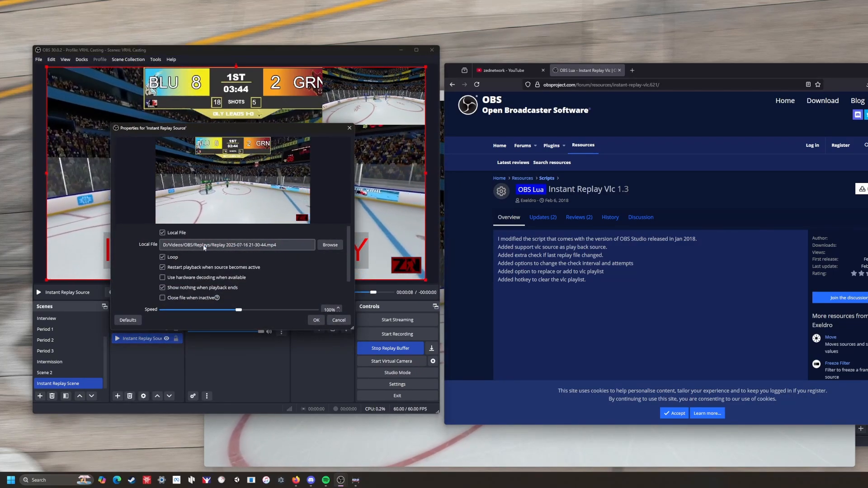
left_click(340, 320)
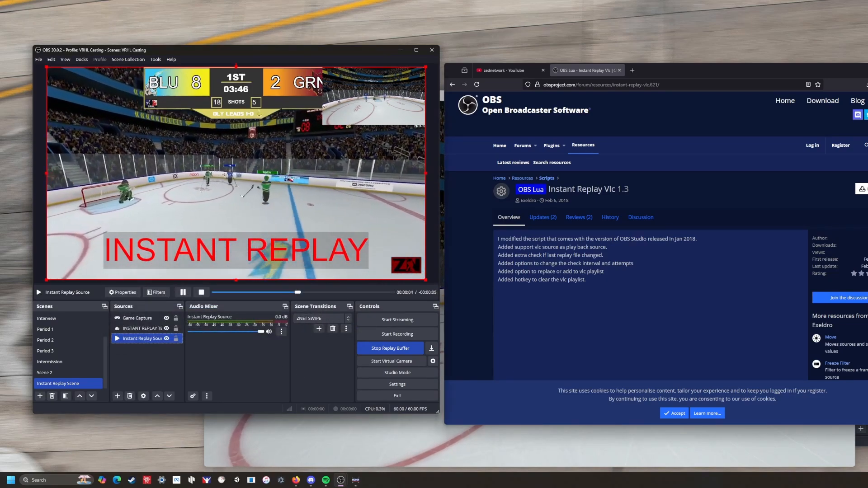
Hide the browser window, close the Scripts window and deselect the Instant Replay Source
left_click(867, 70)
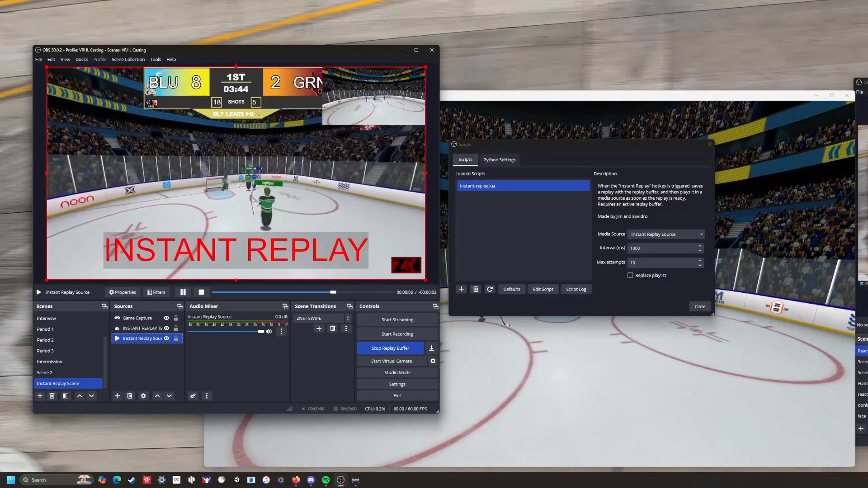
left_click(694, 308)
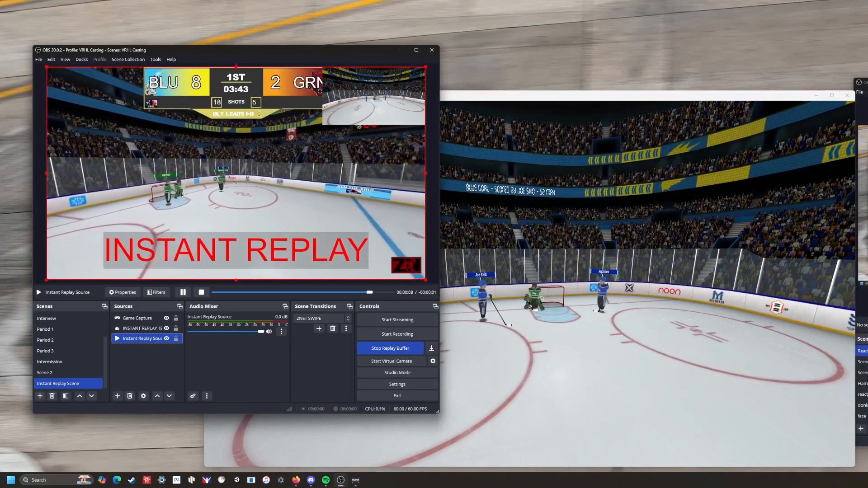
left_click(430, 253)
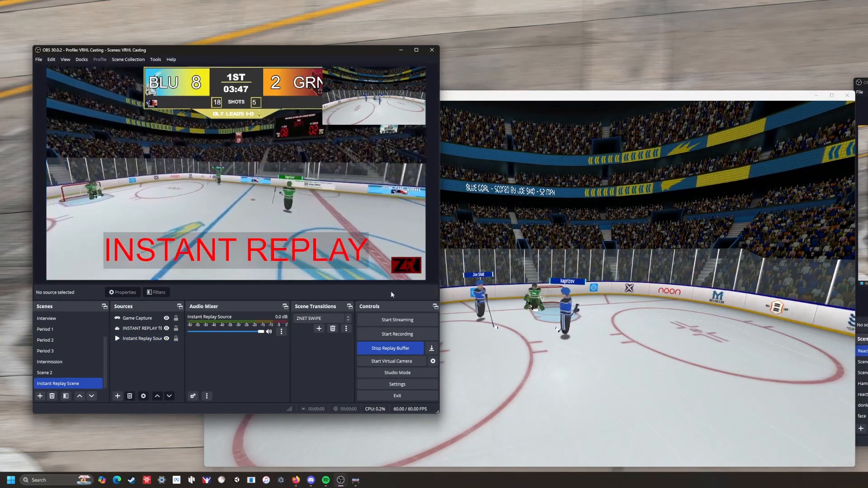